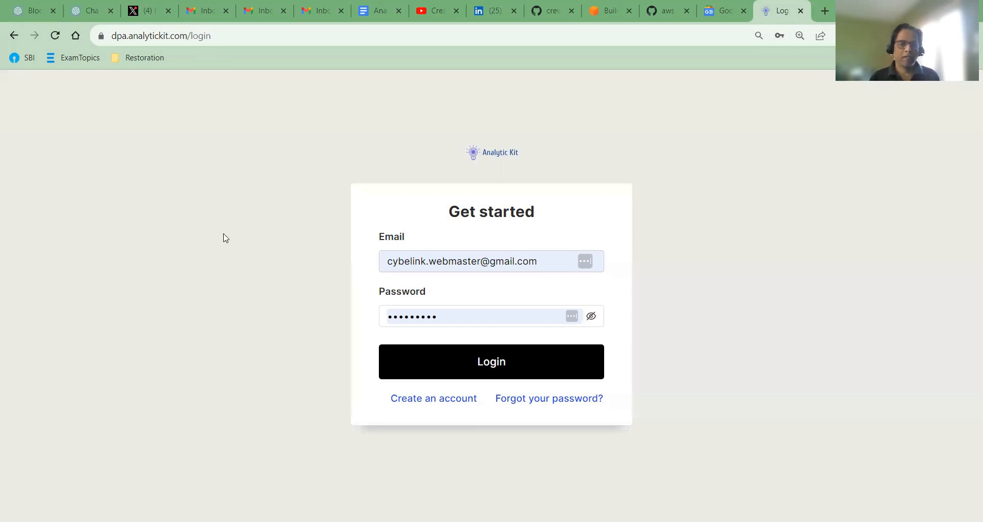
Step: Log in with the prefilled credentials and start a new Growth Monitor analytic in the Cybelink Project
left_click(490, 366)
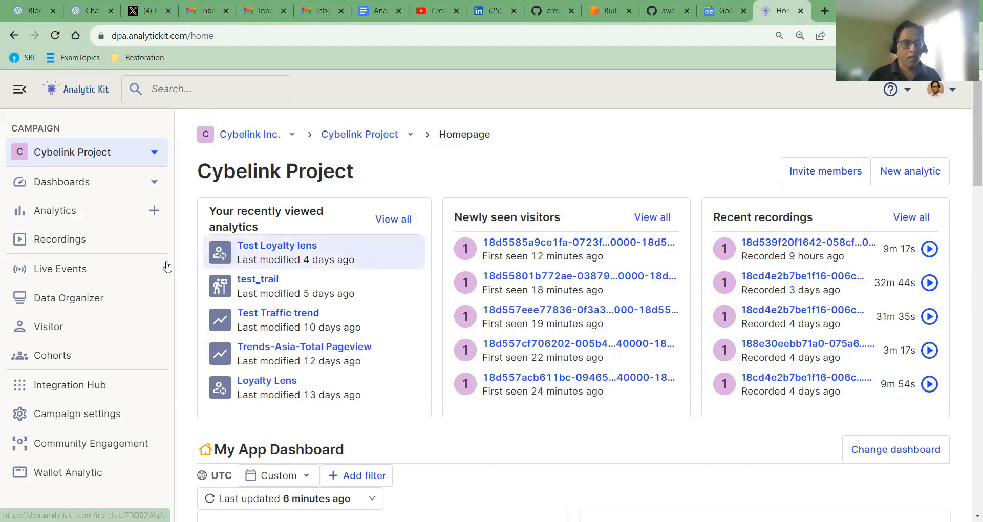
left_click(60, 220)
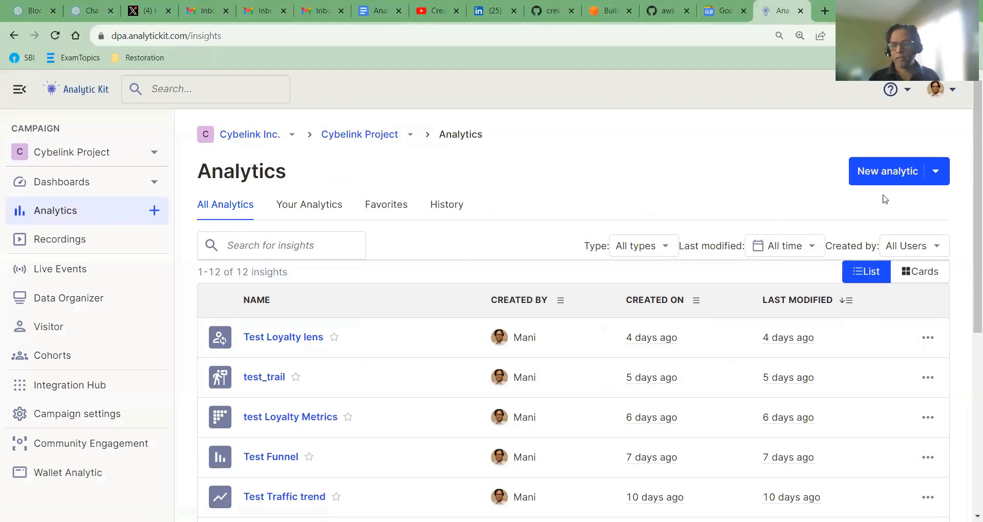
left_click(939, 173)
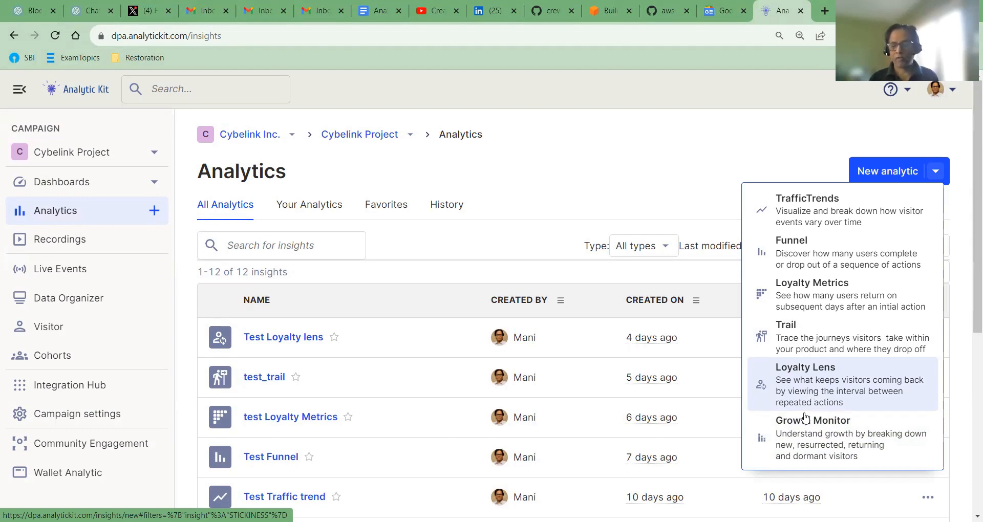
left_click(798, 433)
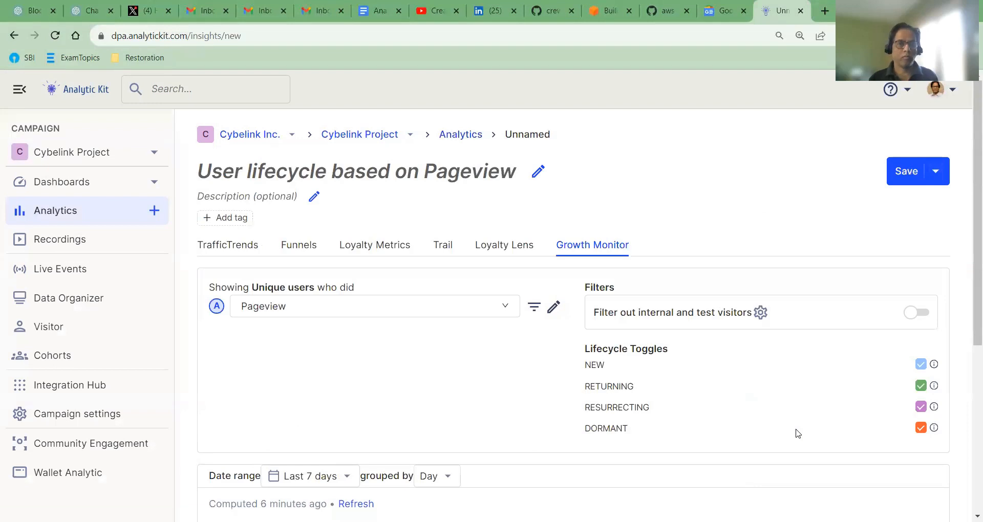
Step: Name the new analytic "Test growth monitor - weeks" and save the title
left_click(539, 173)
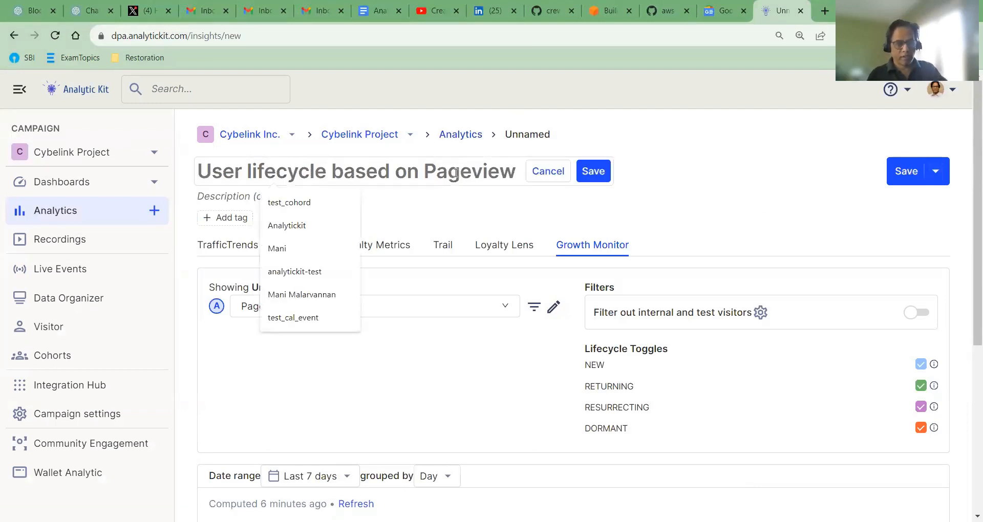
type("T")
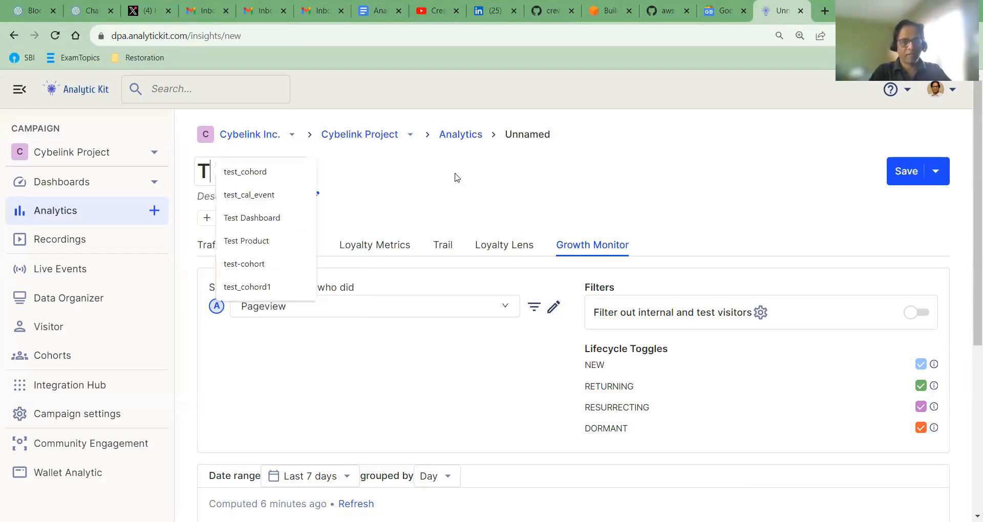
type("est growth")
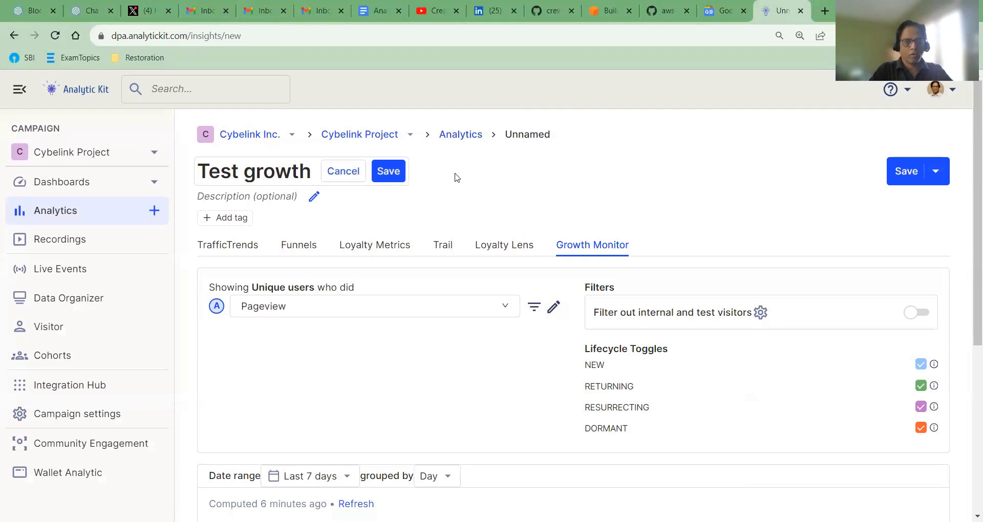
type(" monitor")
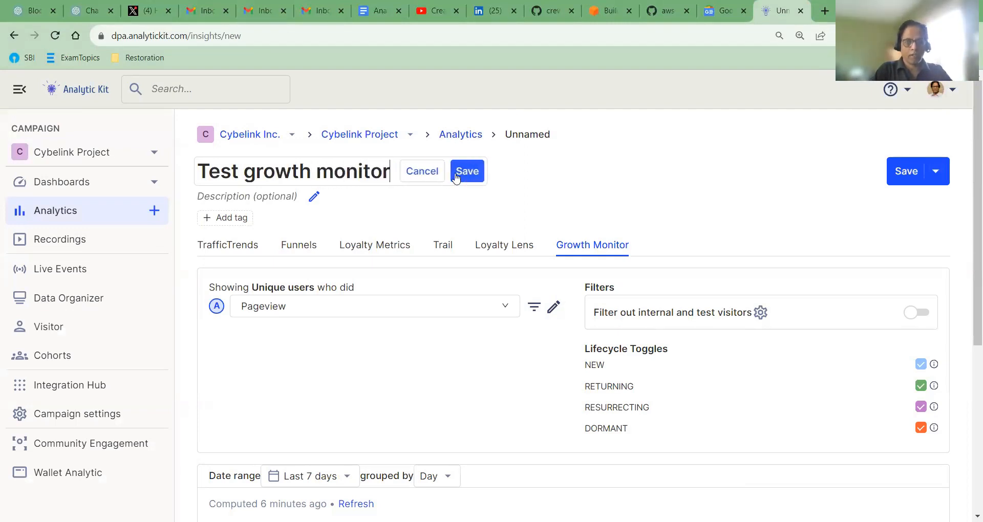
type(" - weeks")
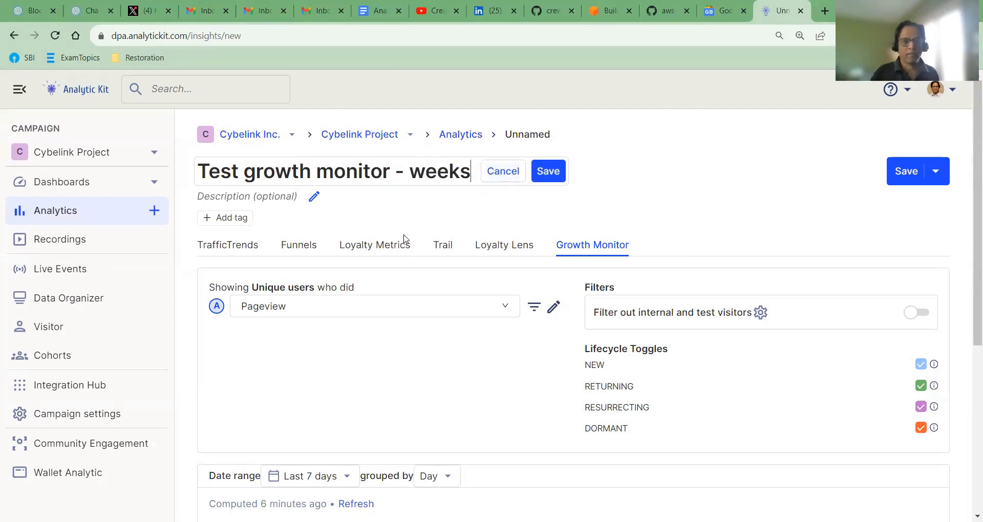
left_click(550, 172)
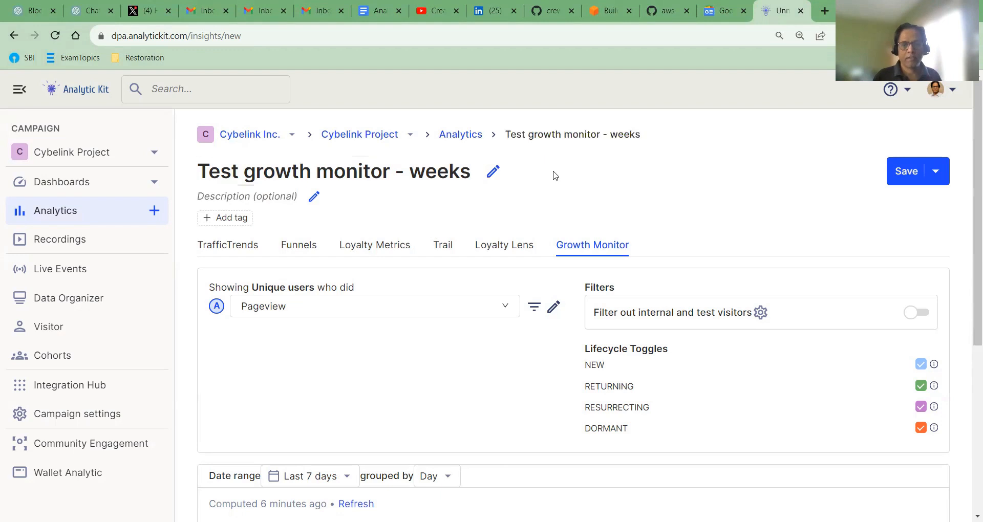
Step: Add the description "this is a test description" to the analytic and save it
left_click(316, 196)
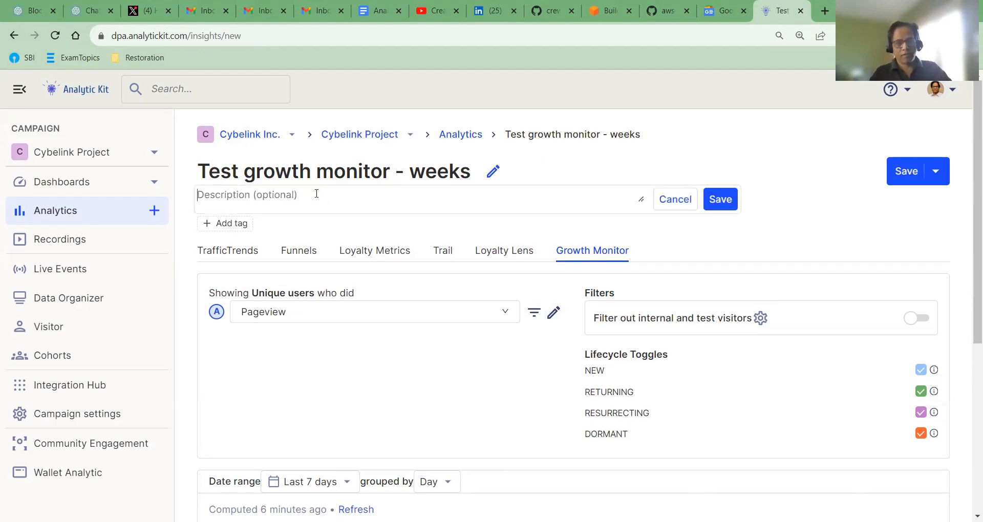
type("this is a test description")
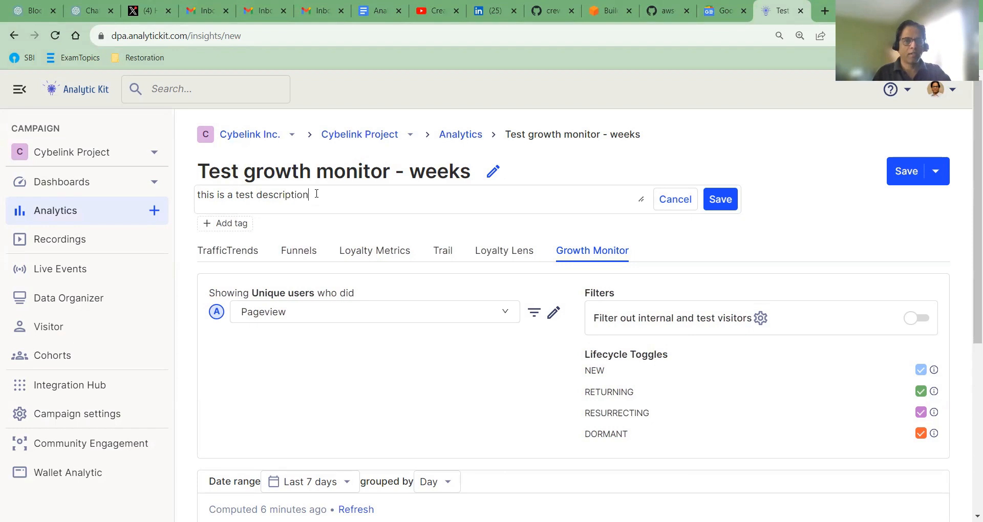
left_click(719, 201)
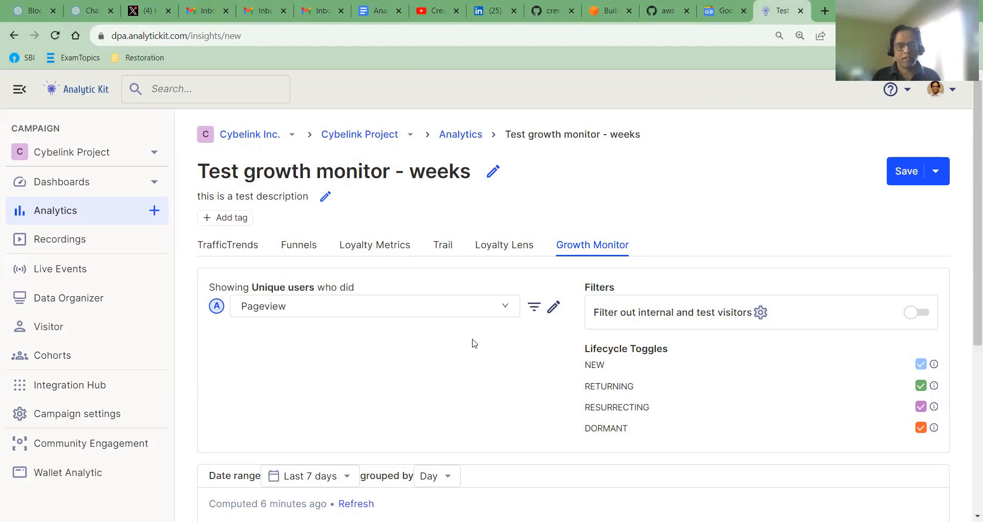
Step: Set the unique users' event to Autocapture and check the lifecycle chart for the 25 Jan 2024 bar
left_click(506, 307)
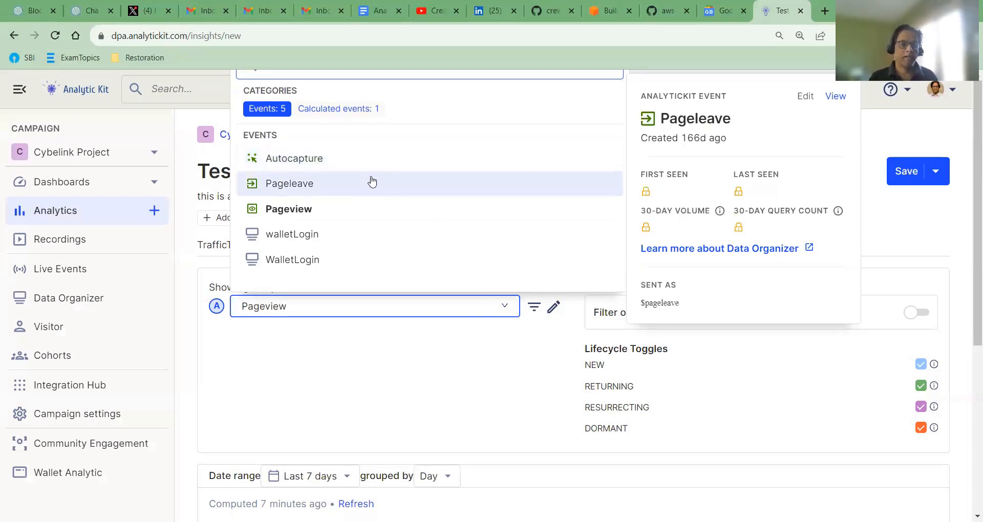
left_click(313, 167)
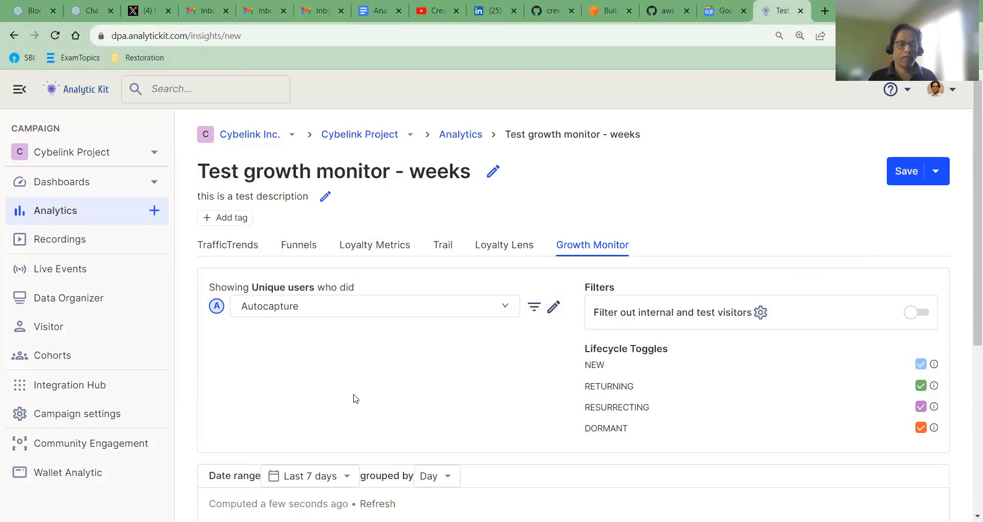
scroll(355, 395, "down", 2)
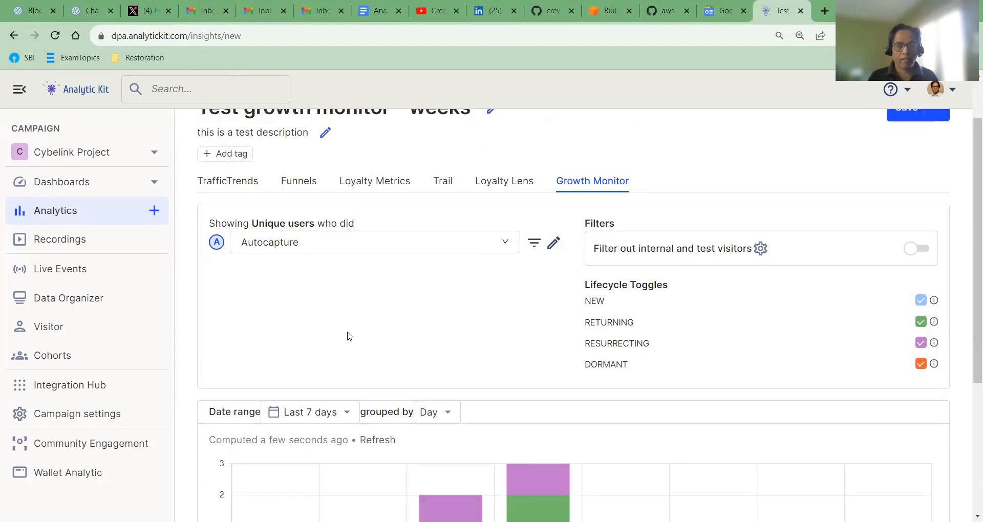
scroll(348, 336, "down", 2)
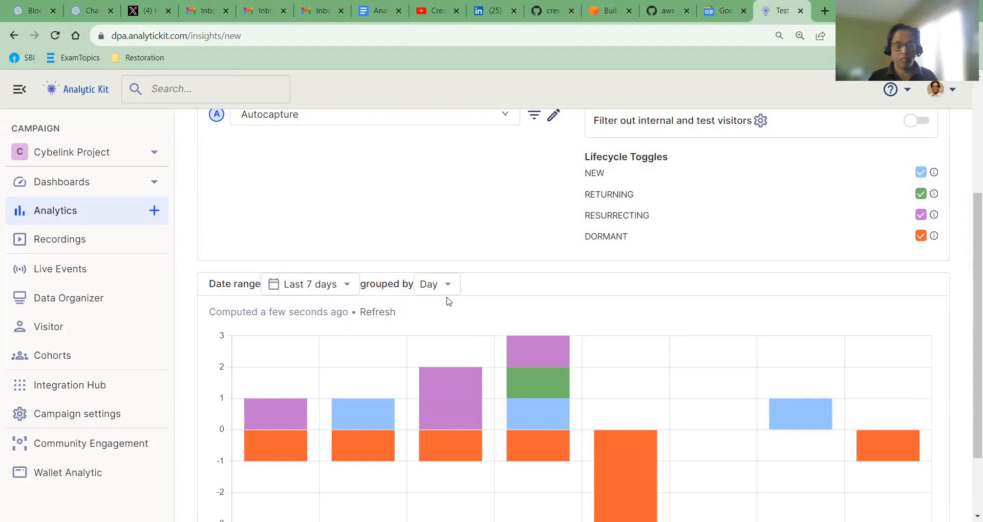
scroll(504, 340, "down", 1)
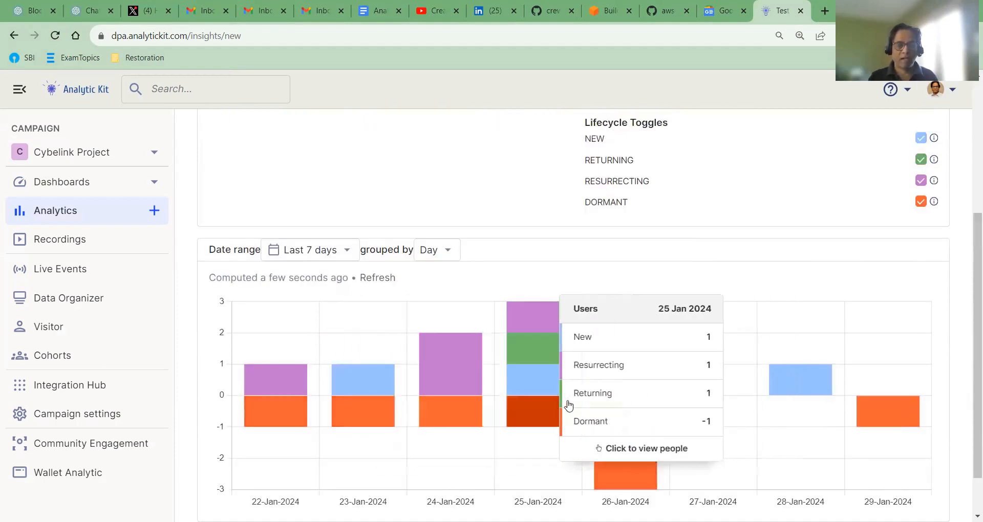
Step: Read the explanations of the New and Returning lifecycle toggles and examine the chart's 29 Jan 2024 breakdown
scroll(756, 302, "up", 2)
scroll(757, 300, "up", 2)
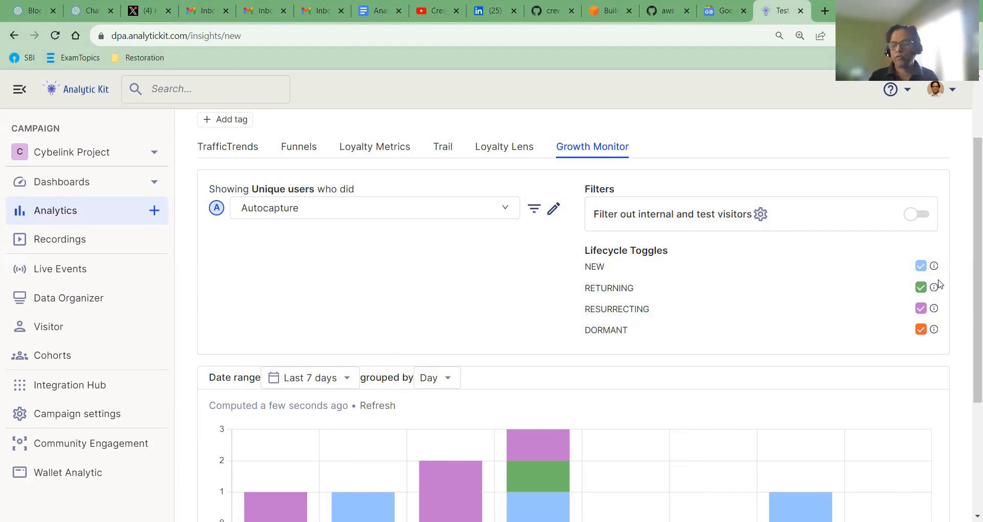
mouse_move(935, 267)
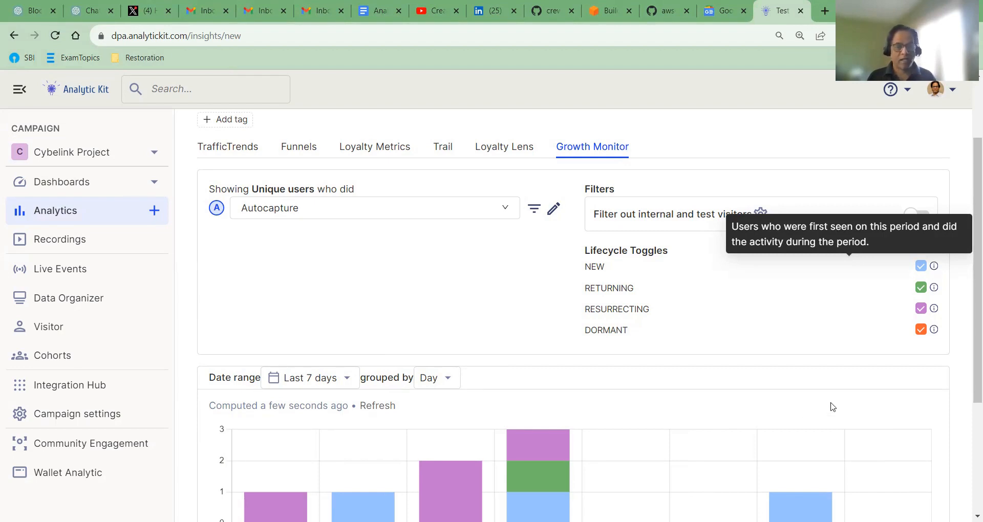
scroll(645, 366, "down", 3)
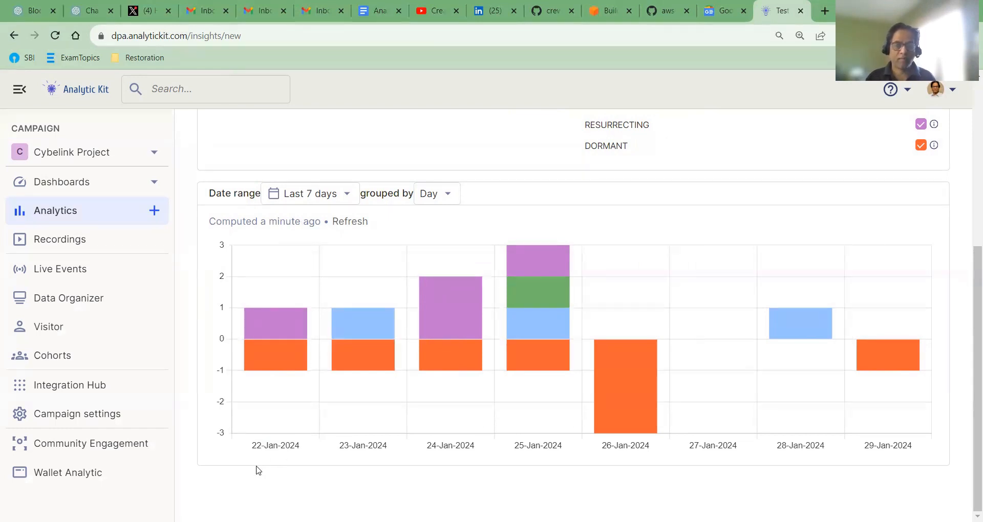
mouse_move(917, 430)
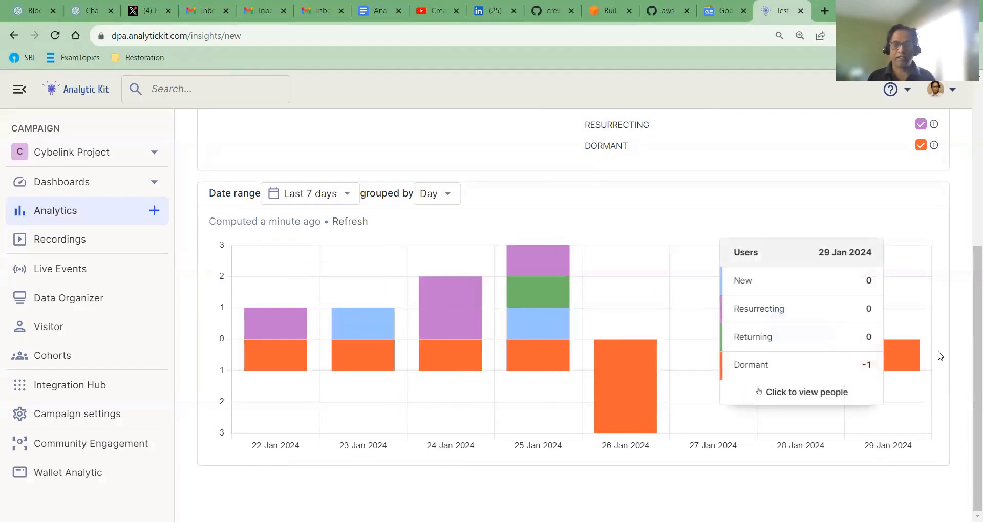
scroll(916, 220, "up", 3)
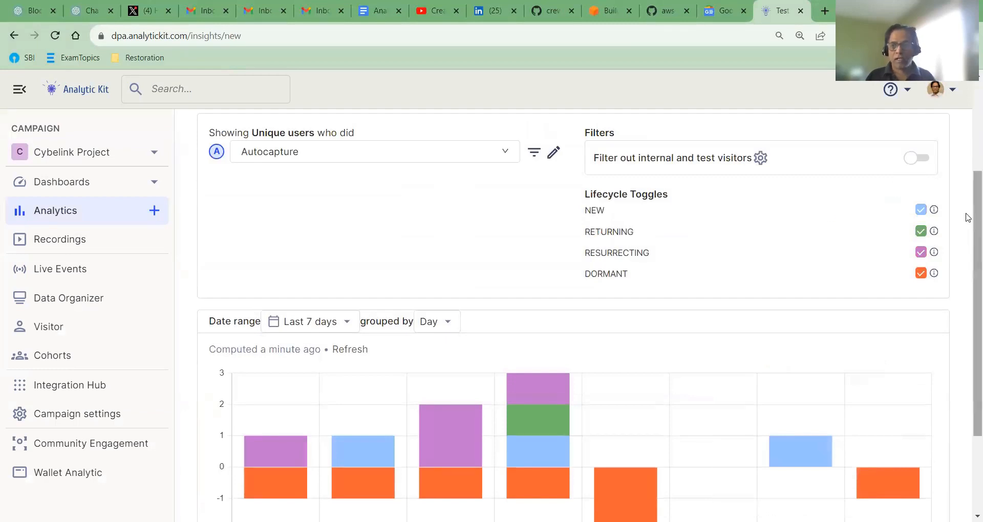
mouse_move(935, 214)
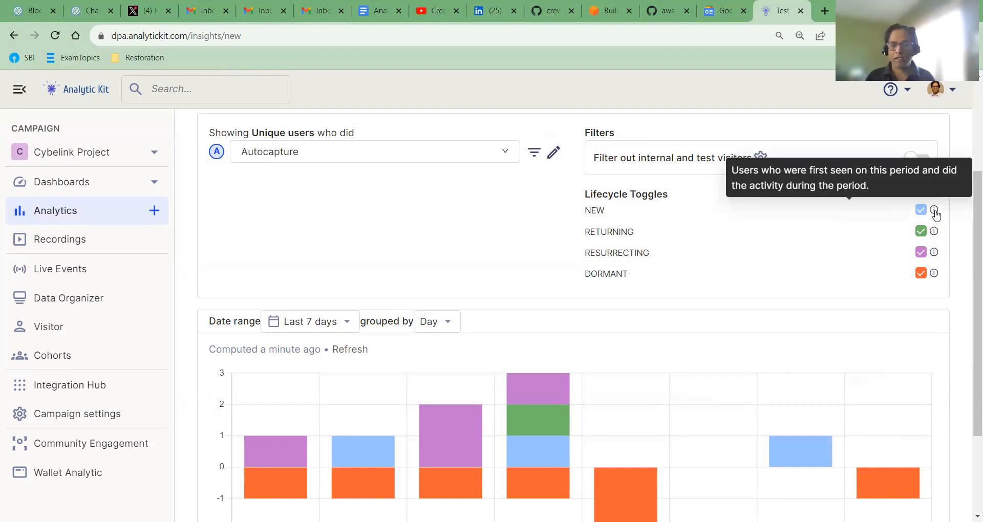
mouse_move(936, 237)
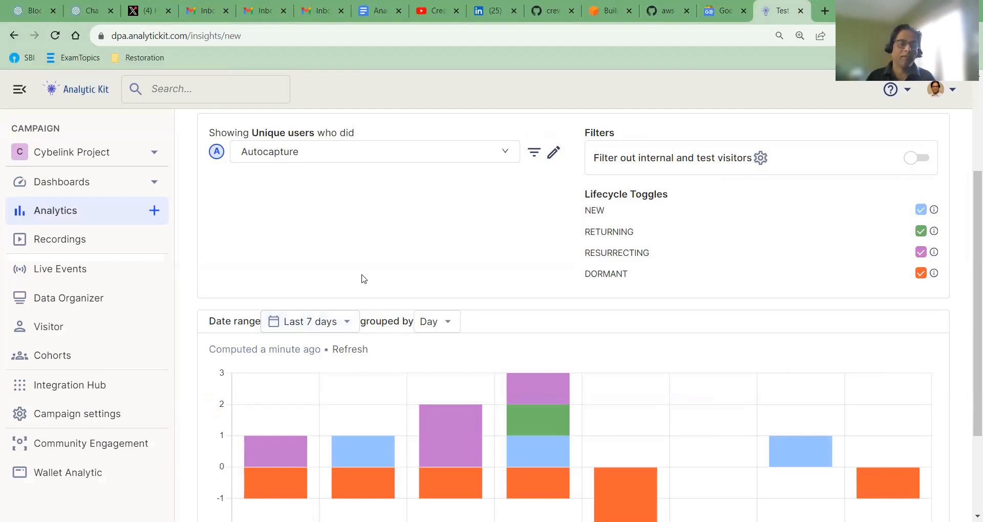
Step: Read the explanations of the Resurrecting and Dormant lifecycle toggles and examine the chart's 26 Jan 2024 breakdown
scroll(352, 333, "down", 3)
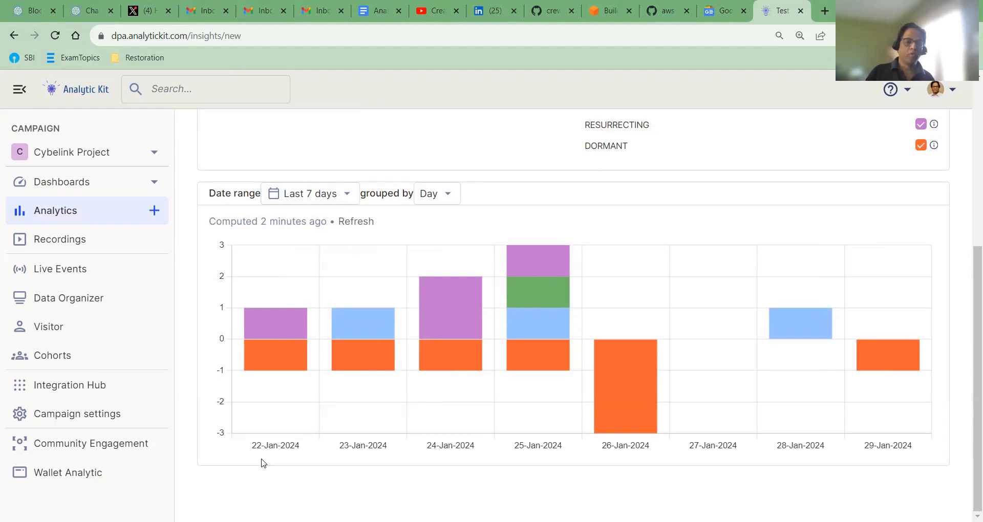
scroll(717, 345, "up", 3)
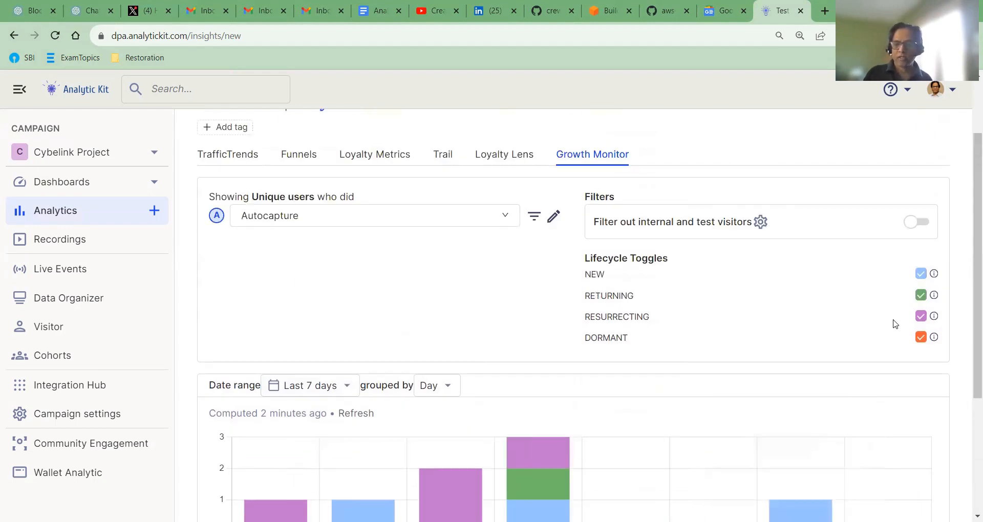
mouse_move(934, 319)
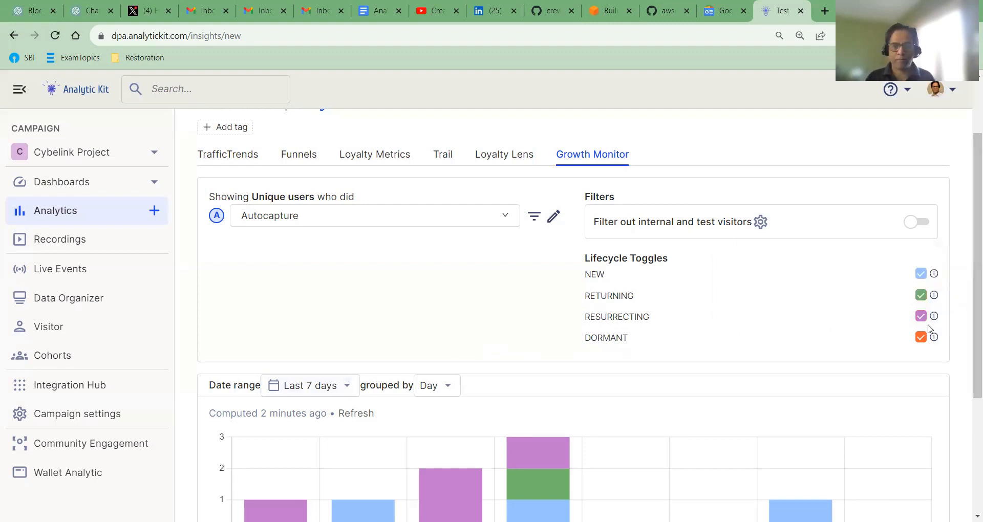
mouse_move(934, 339)
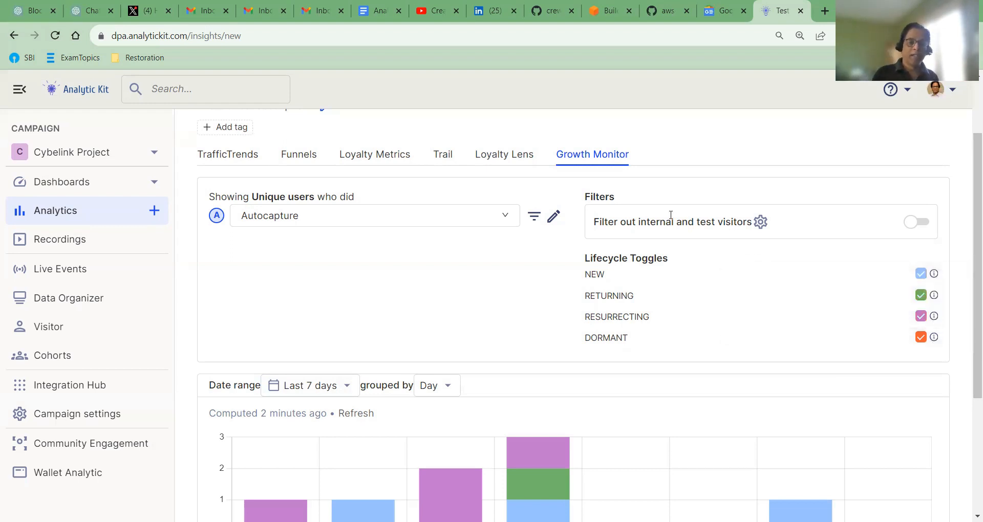
scroll(671, 215, "down", 4)
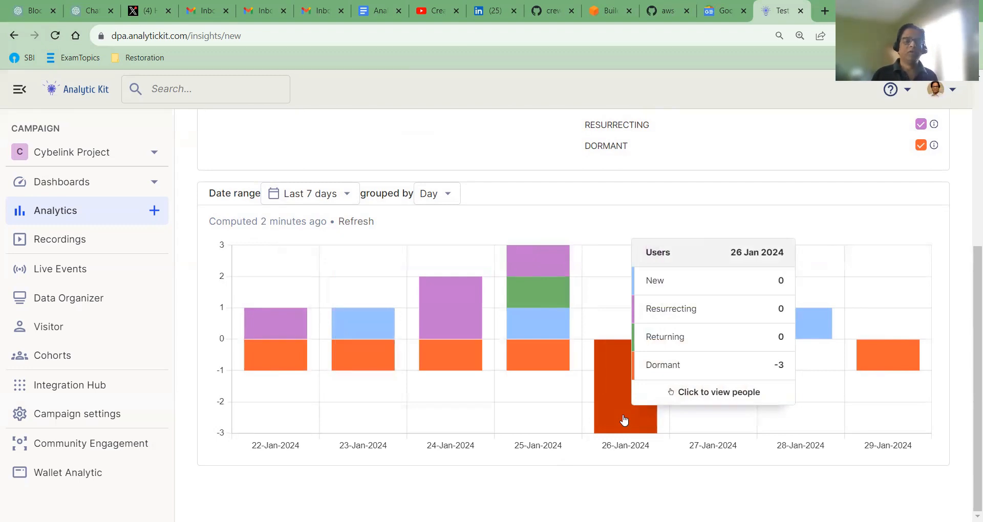
scroll(744, 291, "up", 4)
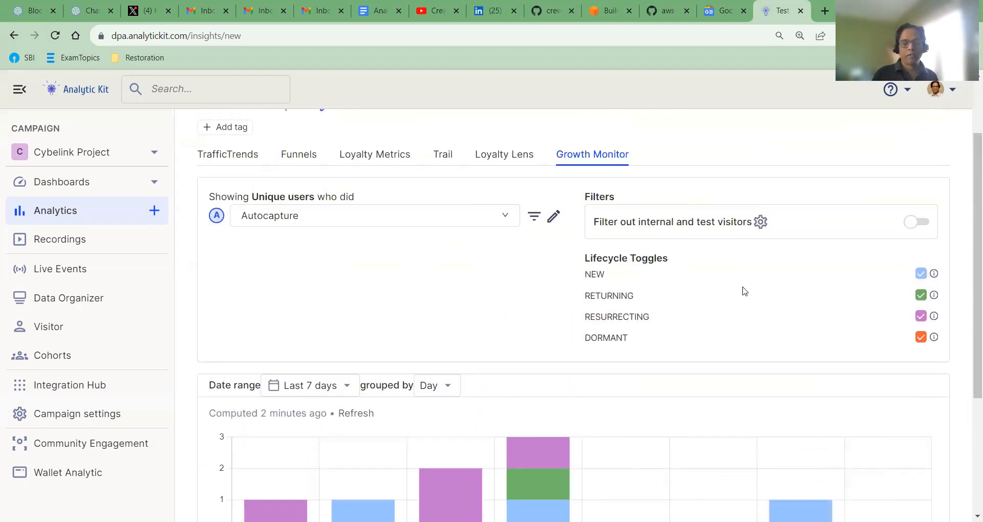
Step: Turn off the Returning, Resurrecting and Dormant lifecycle toggles so the chart shows only New users
left_click(920, 295)
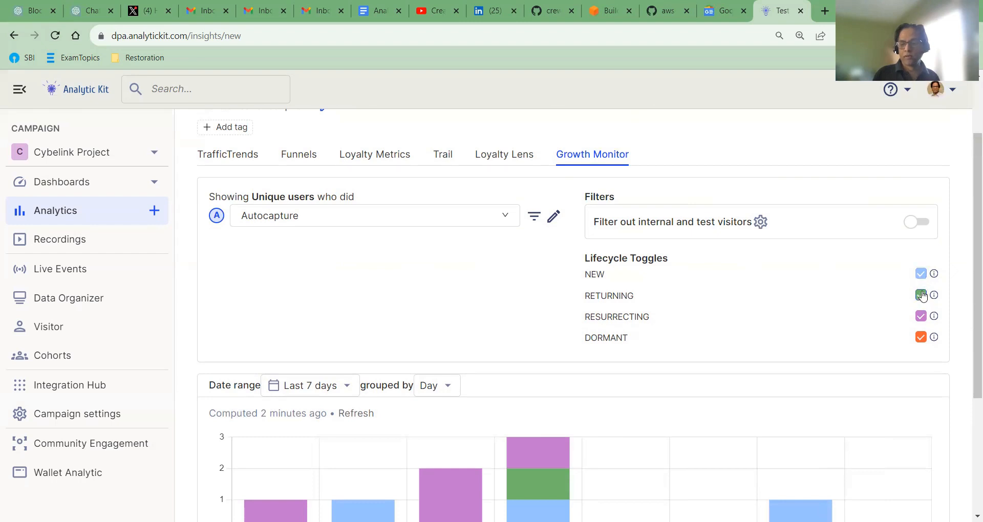
left_click(920, 317)
left_click(920, 337)
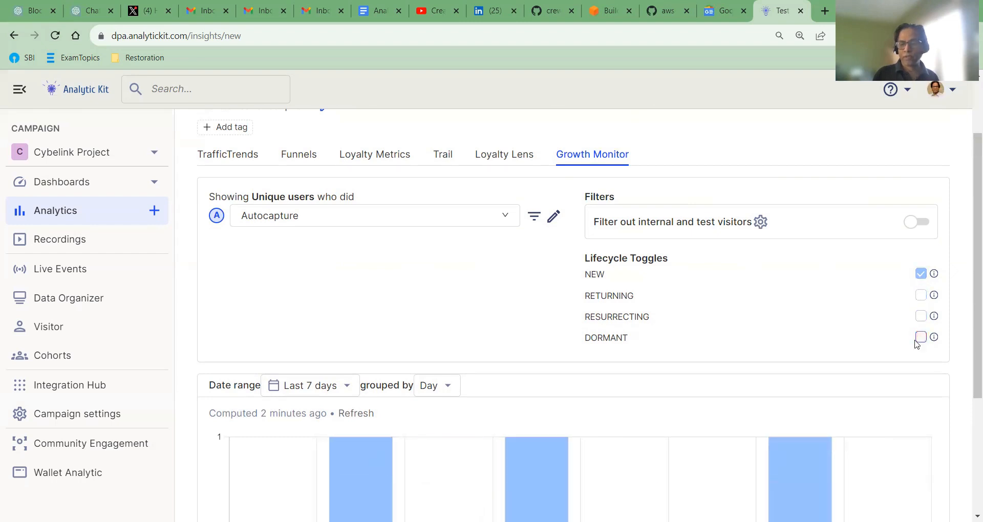
scroll(791, 316, "down", 4)
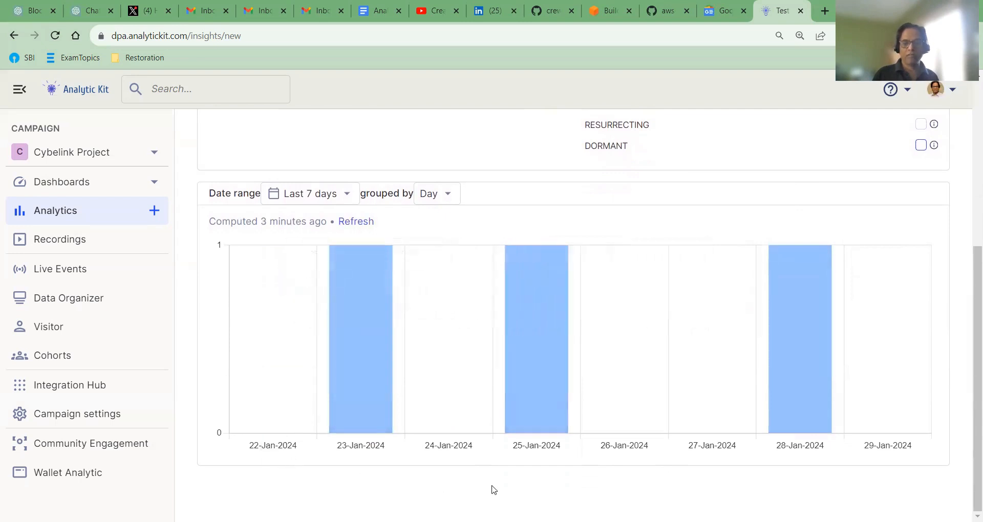
Step: Set the date range to Last 14 days and examine the daily New users bars for 15 and 19 Jan 2024
left_click(348, 196)
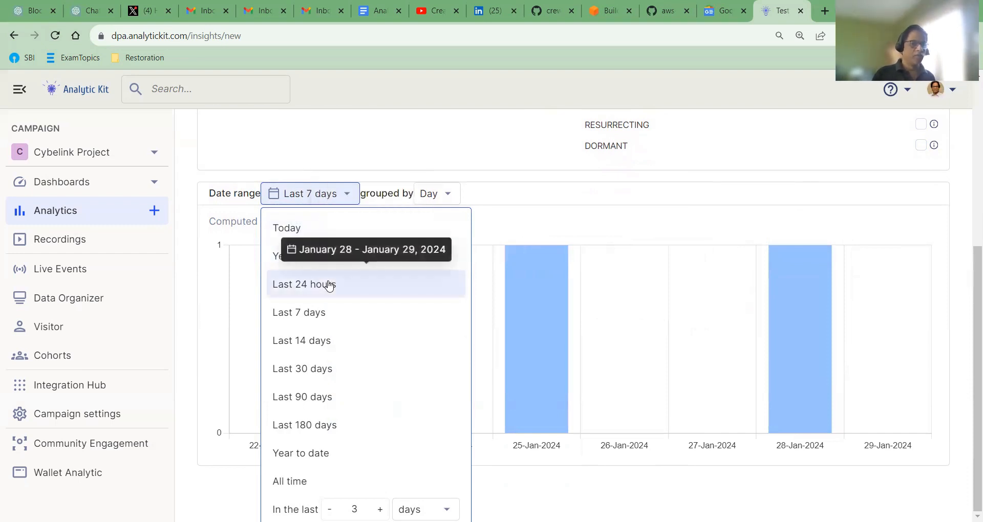
left_click(317, 341)
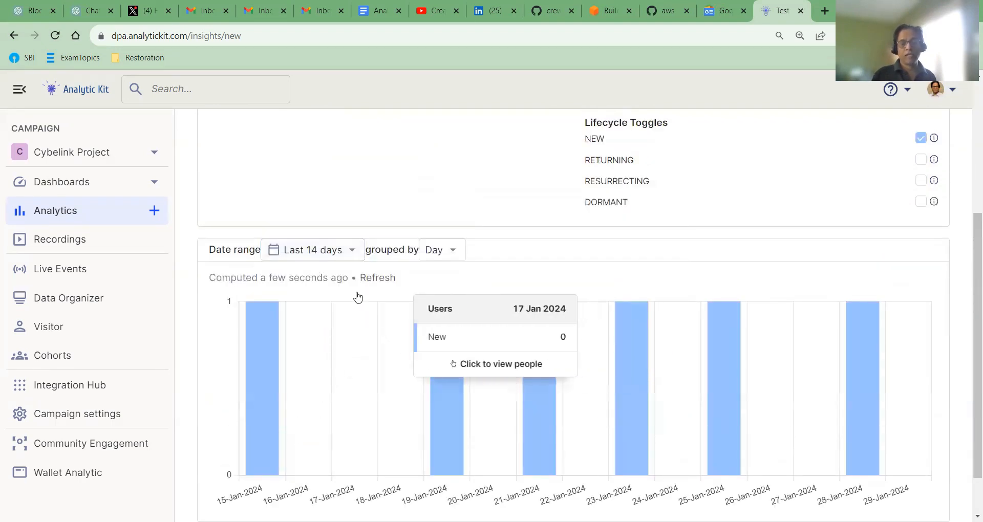
scroll(610, 261, "up", 1)
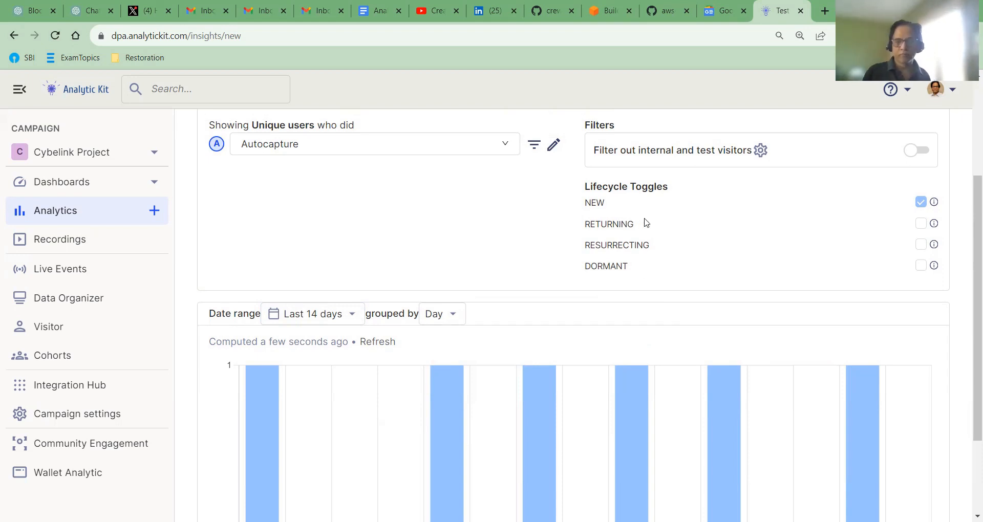
scroll(467, 323, "down", 2)
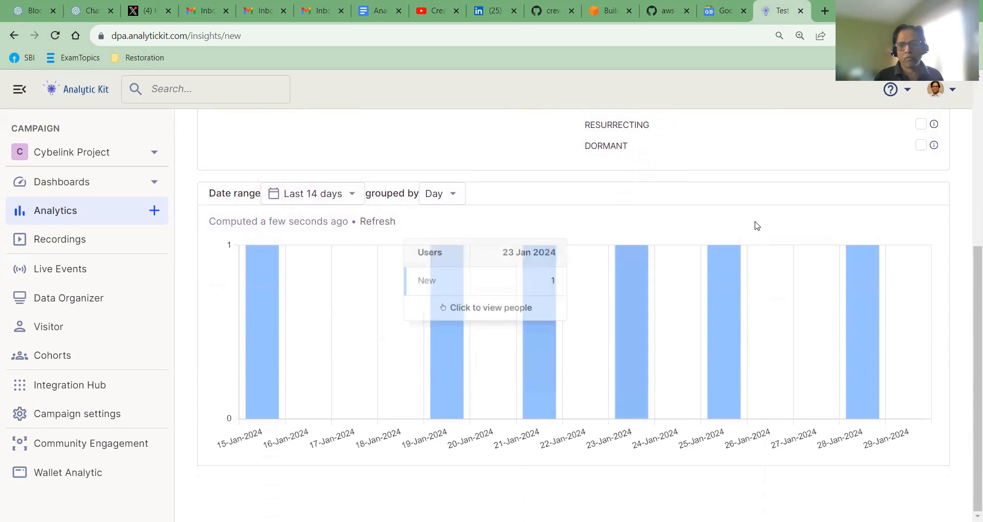
scroll(571, 312, "up", 4)
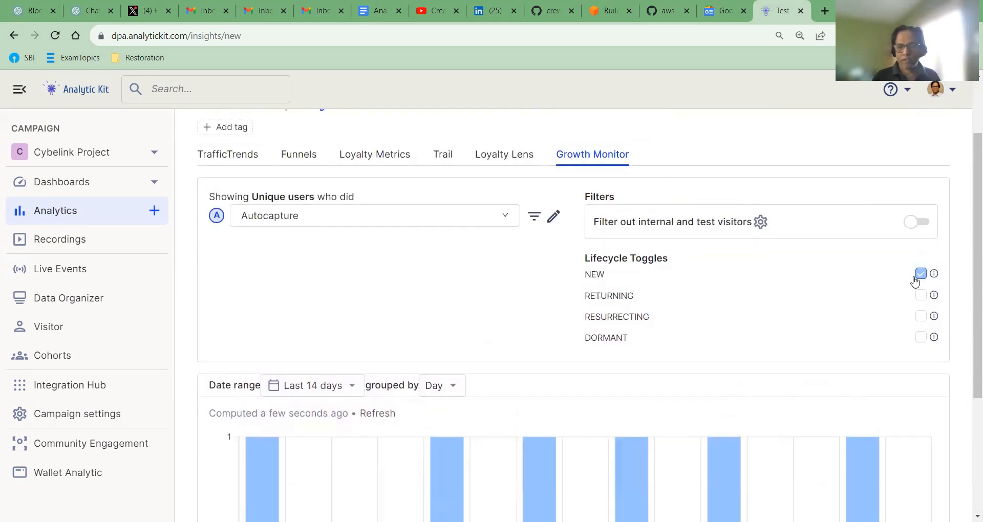
scroll(527, 346, "down", 3)
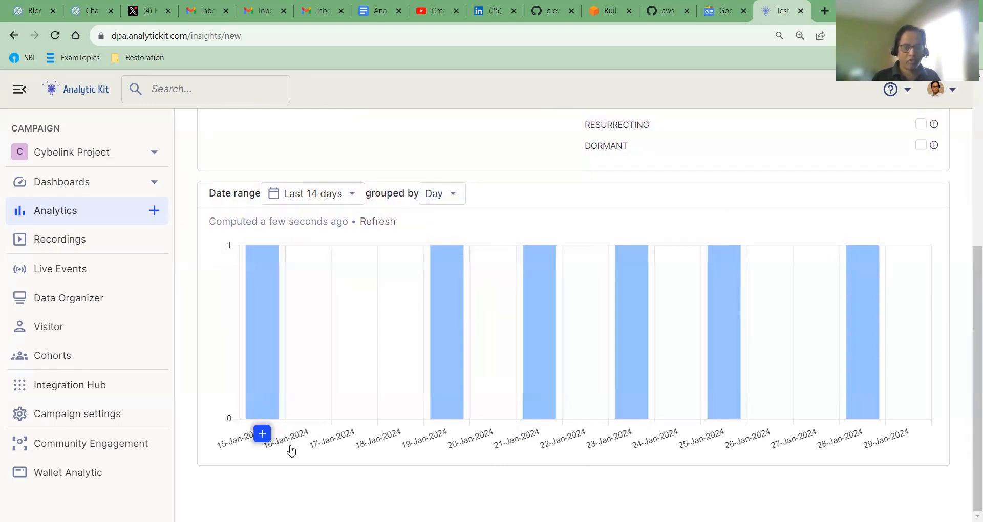
mouse_move(272, 377)
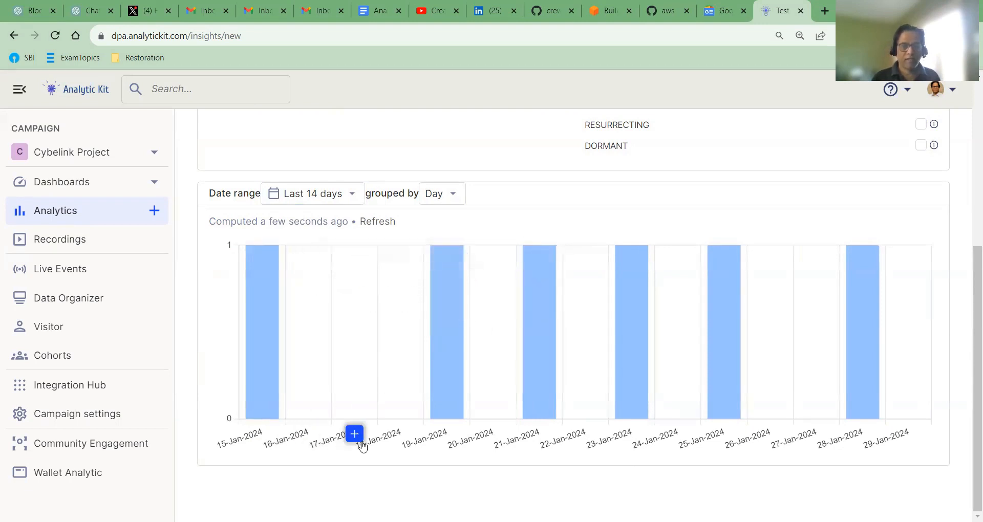
mouse_move(447, 397)
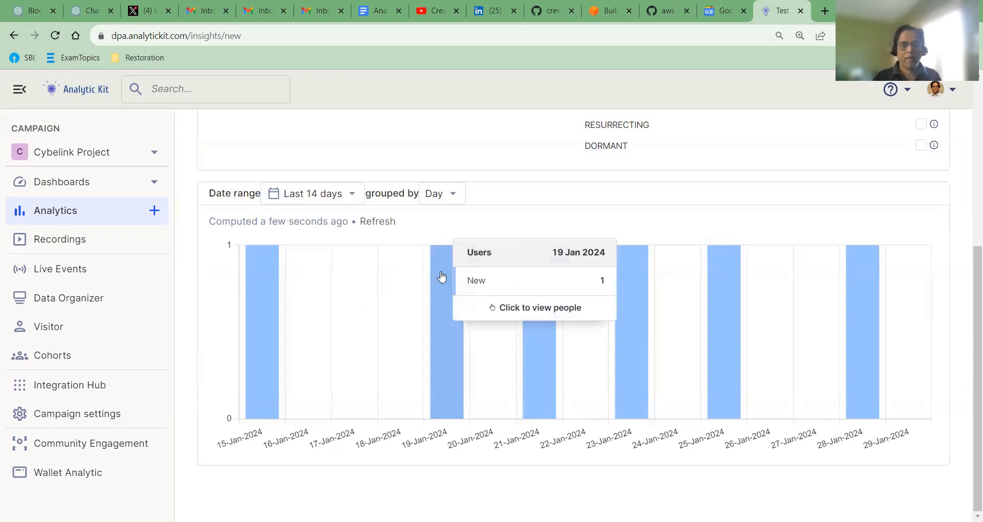
Step: Group the chart by Week and check the New users bar for 22 Jan 2024
left_click(454, 197)
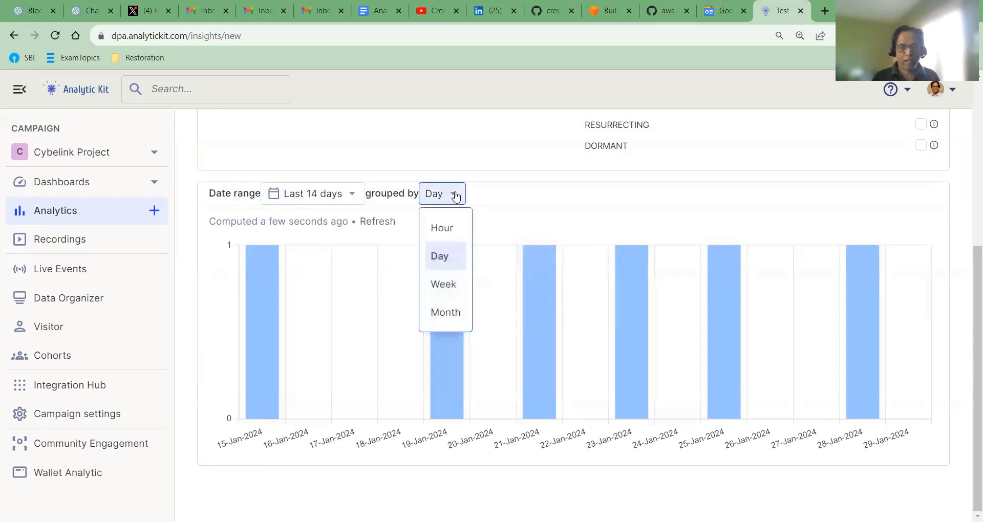
left_click(450, 284)
scroll(486, 327, "up", 1)
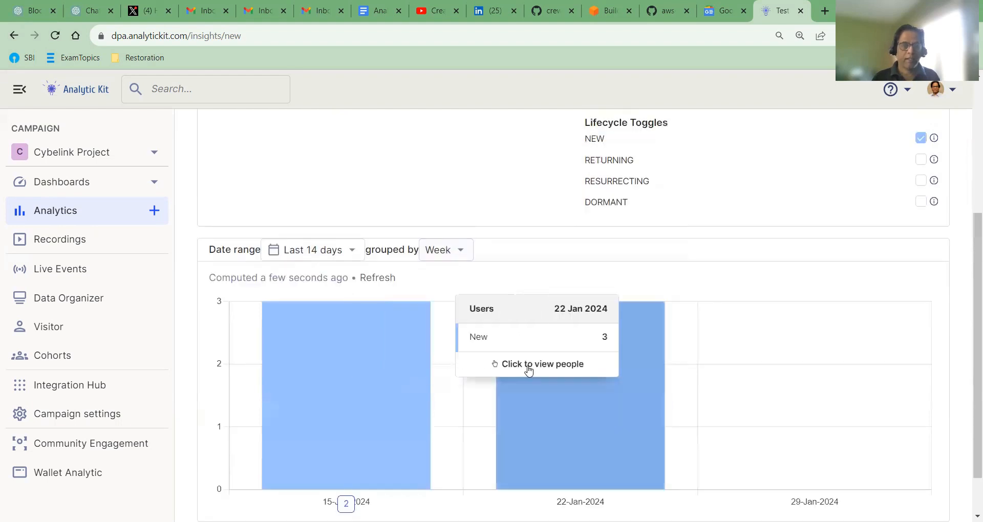
scroll(526, 327, "down", 1)
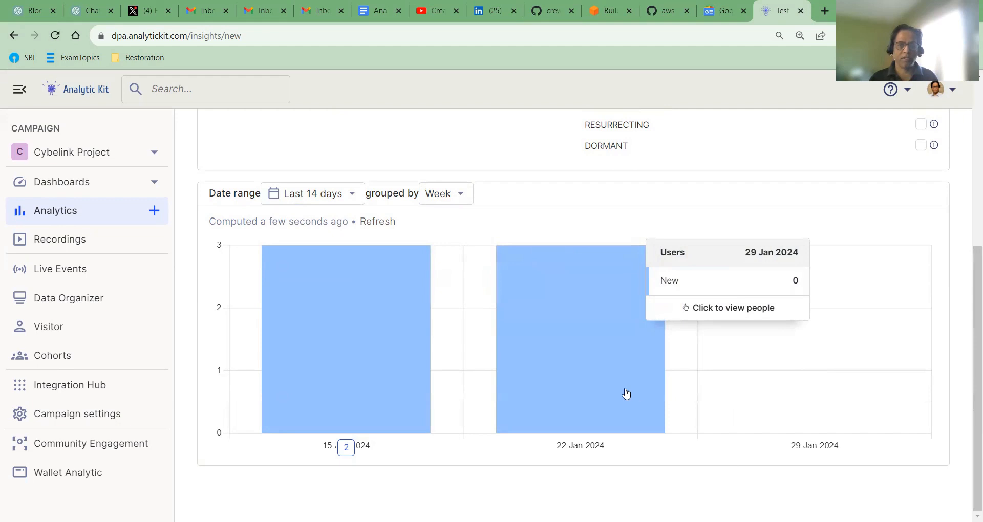
Step: Set the unique users' event to Pageview and check the weekly New users bar for 15 Jan 2024
scroll(496, 250, "up", 3)
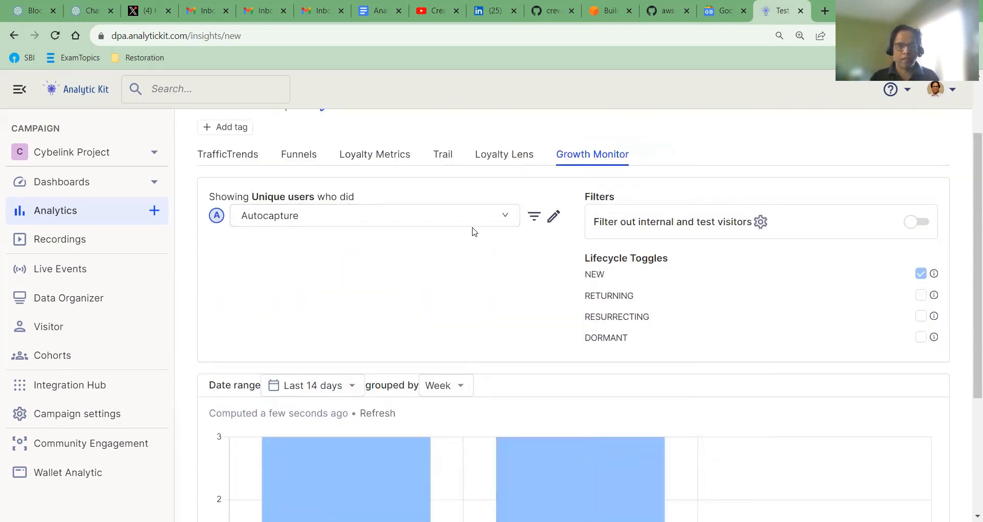
left_click(505, 219)
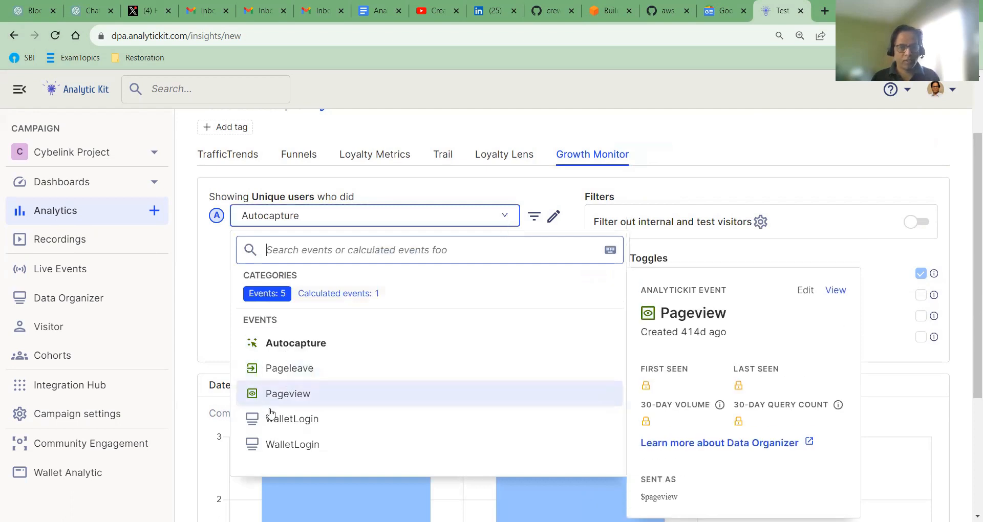
left_click(313, 393)
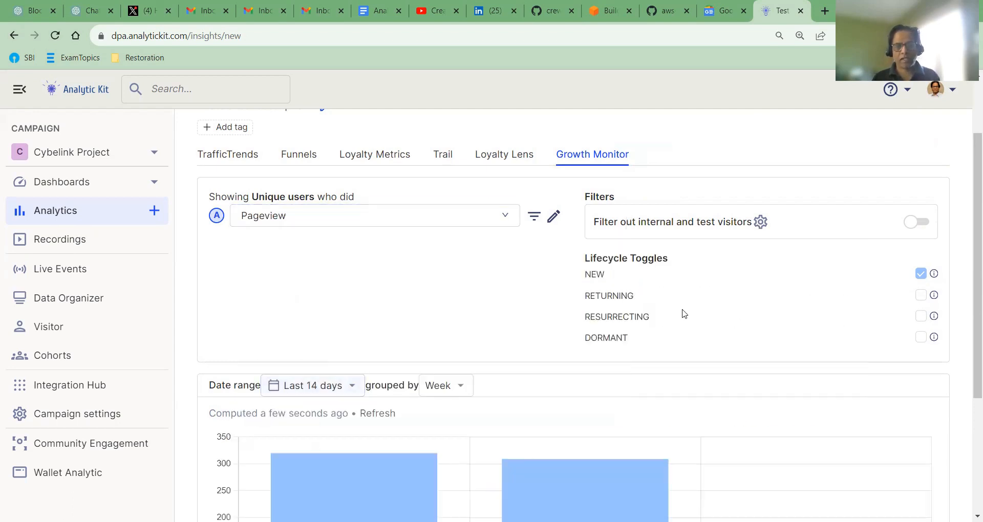
scroll(680, 314, "down", 3)
scroll(681, 313, "up", 1)
mouse_move(447, 369)
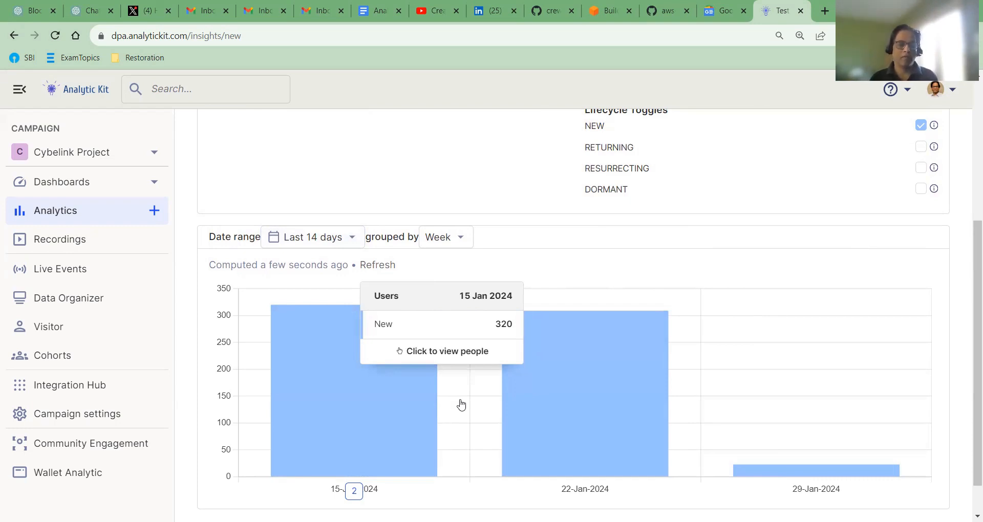
Step: Compare the New users bars for the weeks of 15, 22 and 29 Jan 2024 against the Pageview configuration
scroll(481, 321, "up", 5)
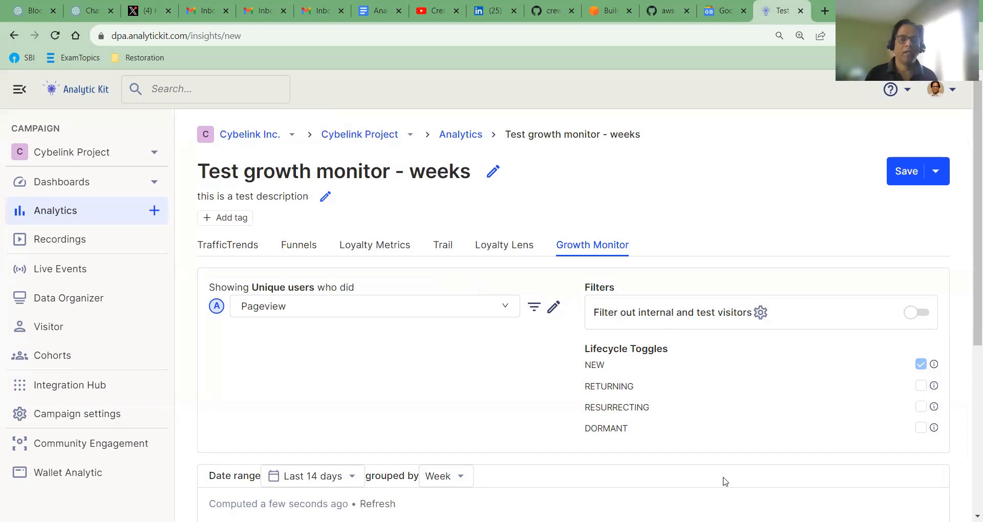
scroll(725, 481, "down", 3)
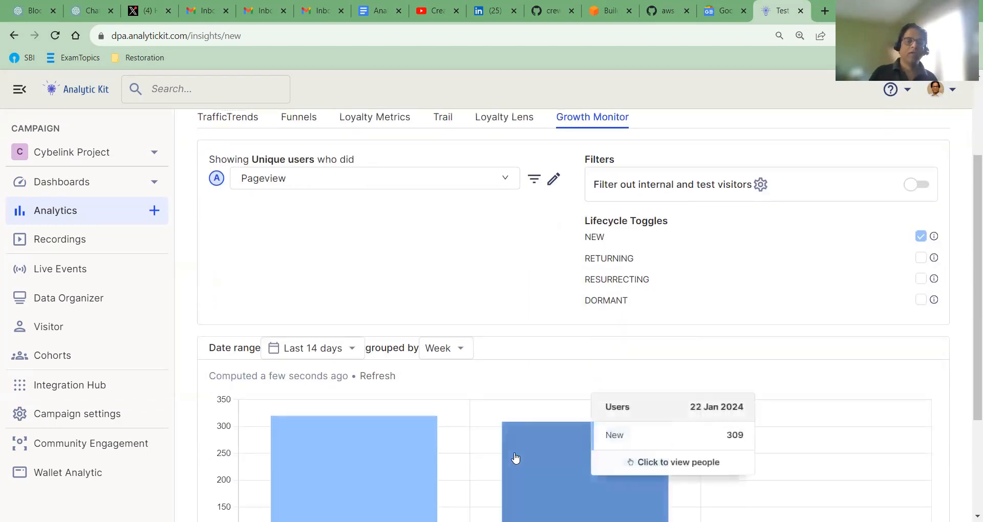
scroll(490, 390, "down", 1)
scroll(299, 318, "up", 4)
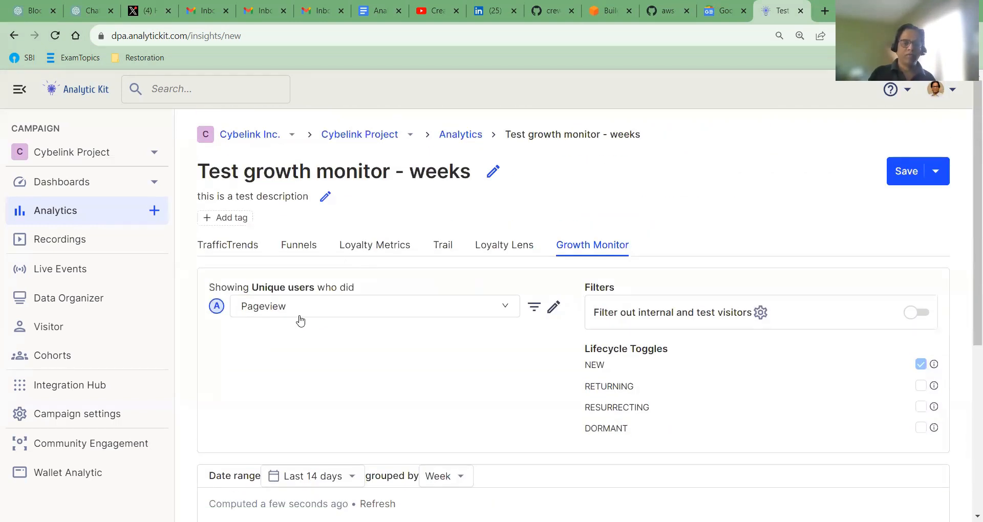
scroll(401, 362, "down", 4)
scroll(379, 363, "down", 1)
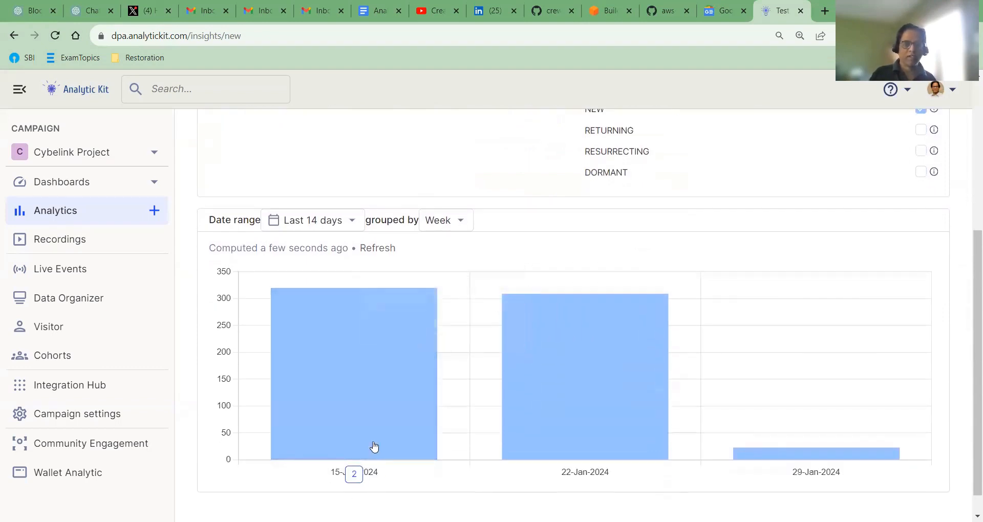
mouse_move(299, 329)
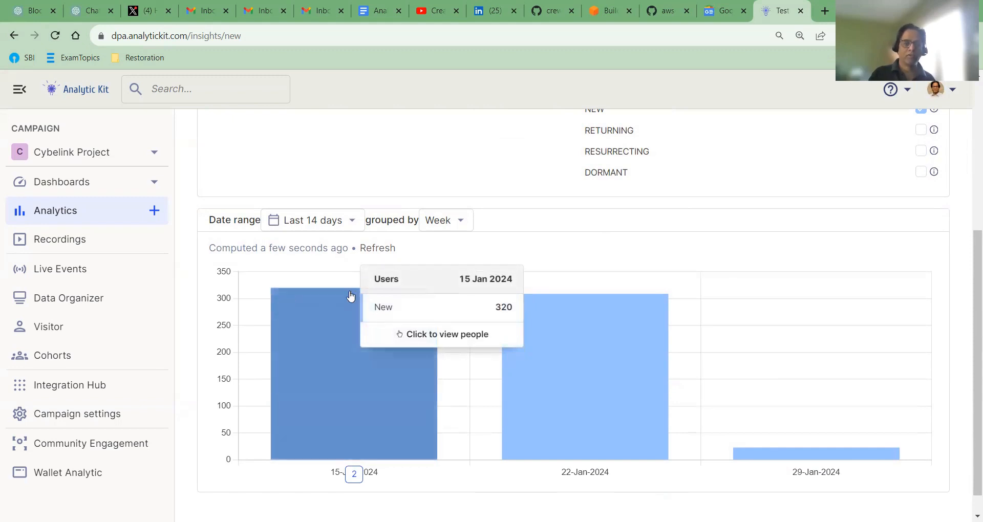
mouse_move(558, 362)
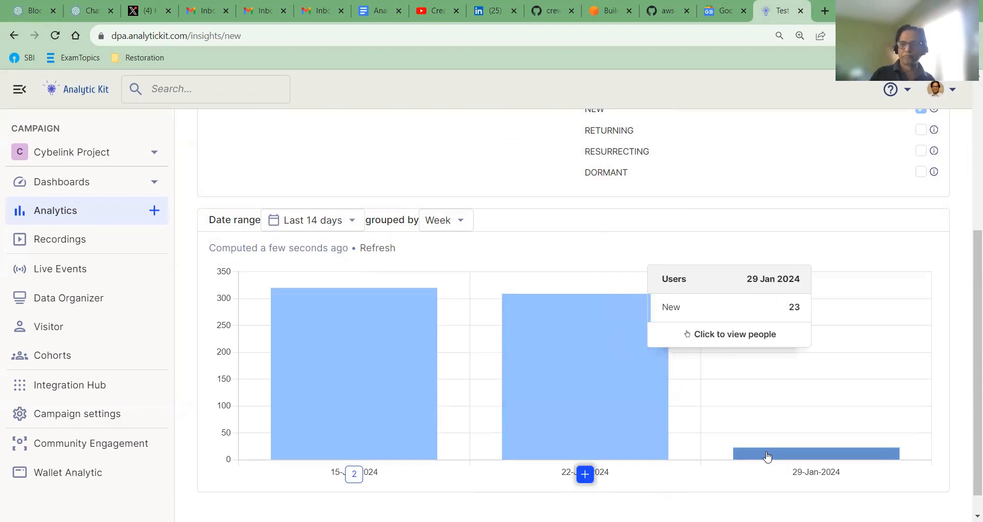
Step: Show only Returning users instead of New users and examine the bars for the weeks of 15 and 22 Jan 2024
scroll(717, 253, "up", 3)
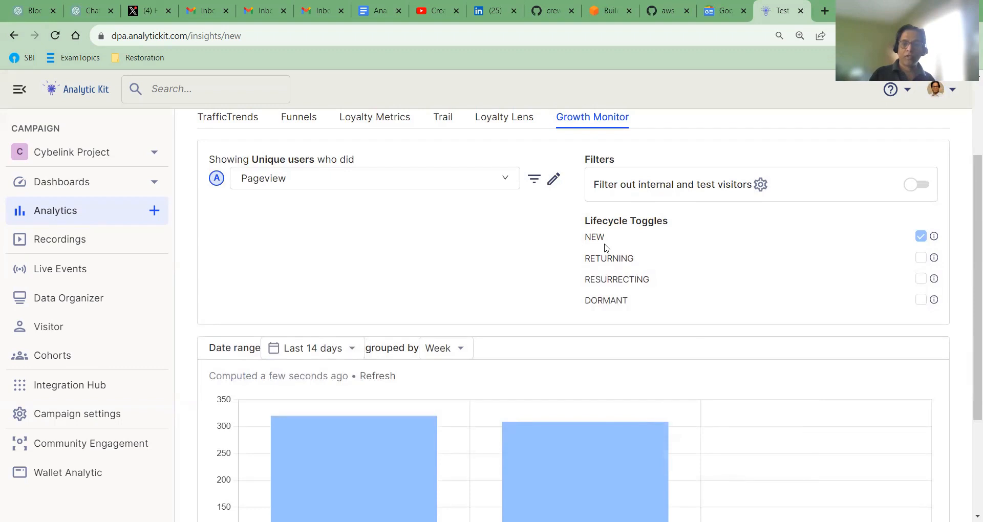
left_click(920, 236)
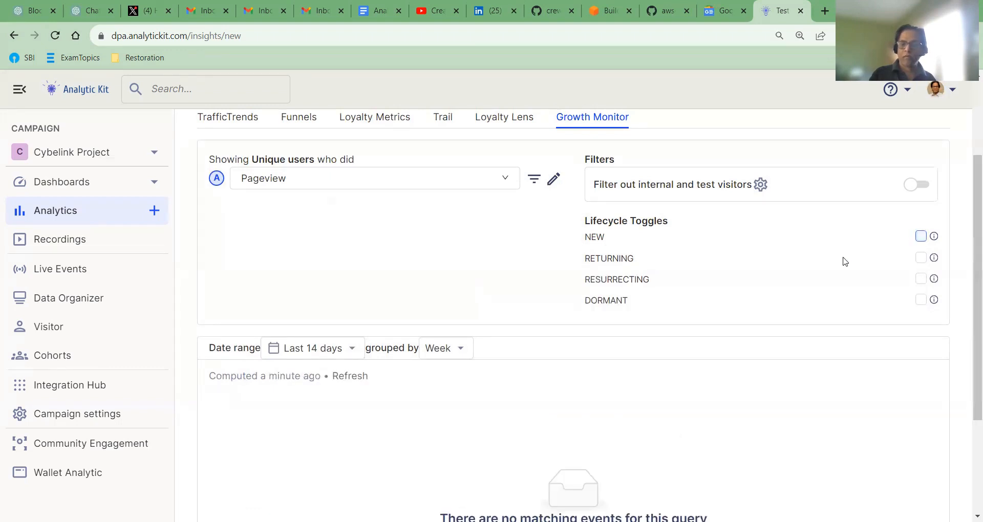
left_click(920, 258)
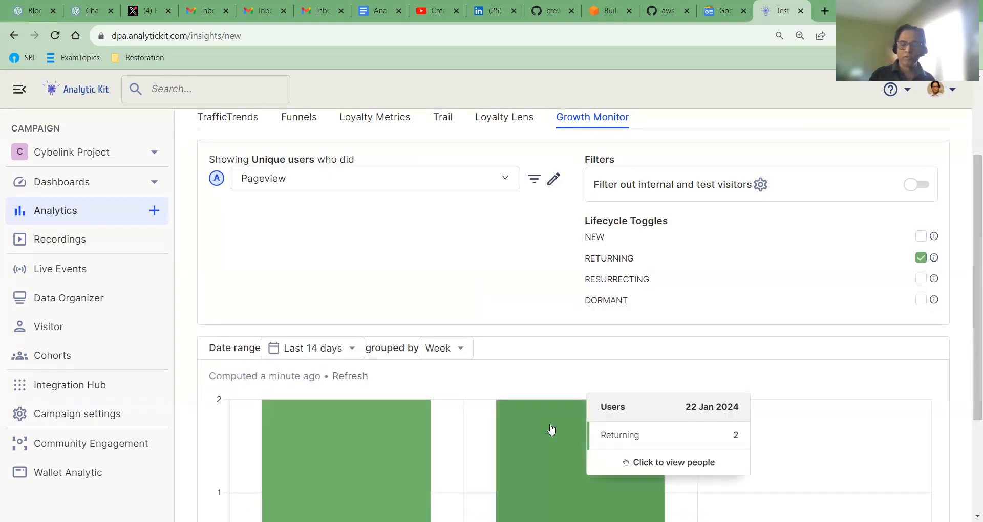
scroll(491, 399, "down", 3)
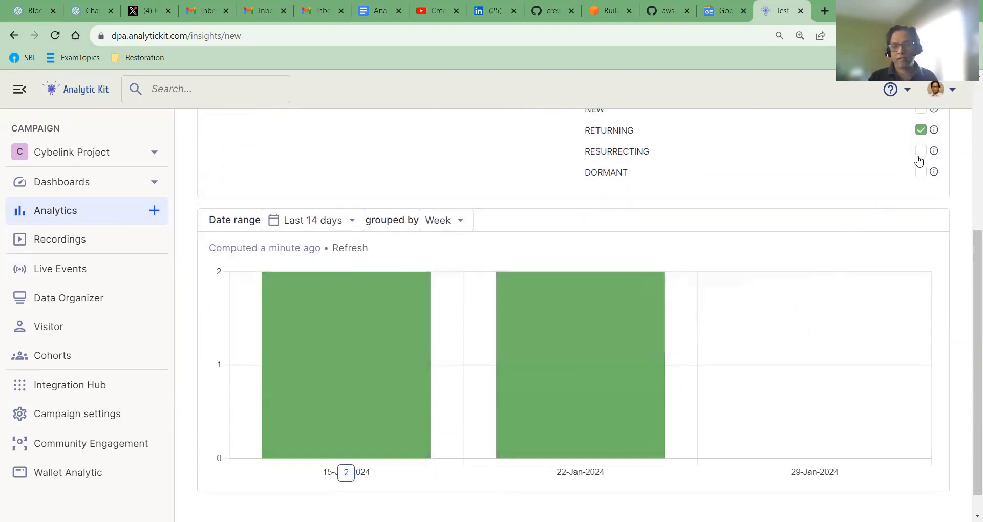
mouse_move(333, 430)
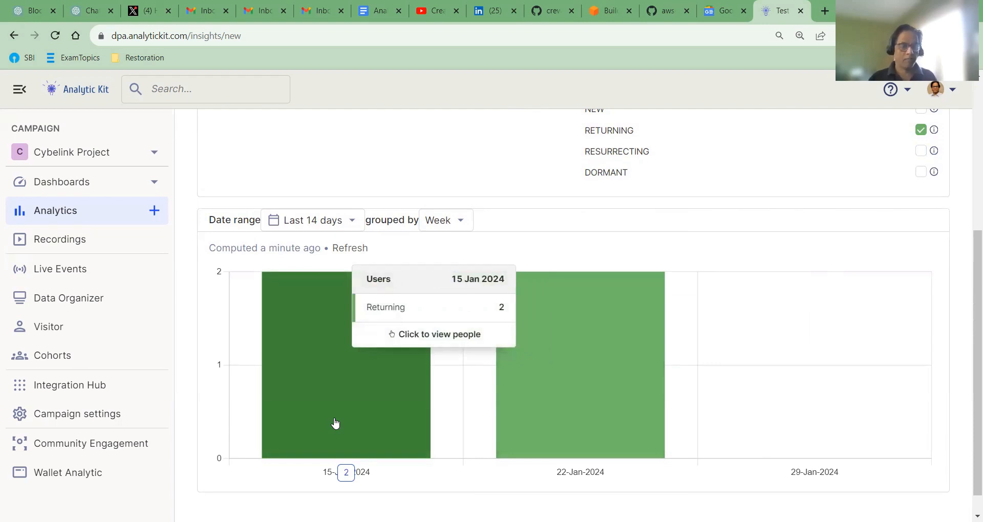
mouse_move(531, 432)
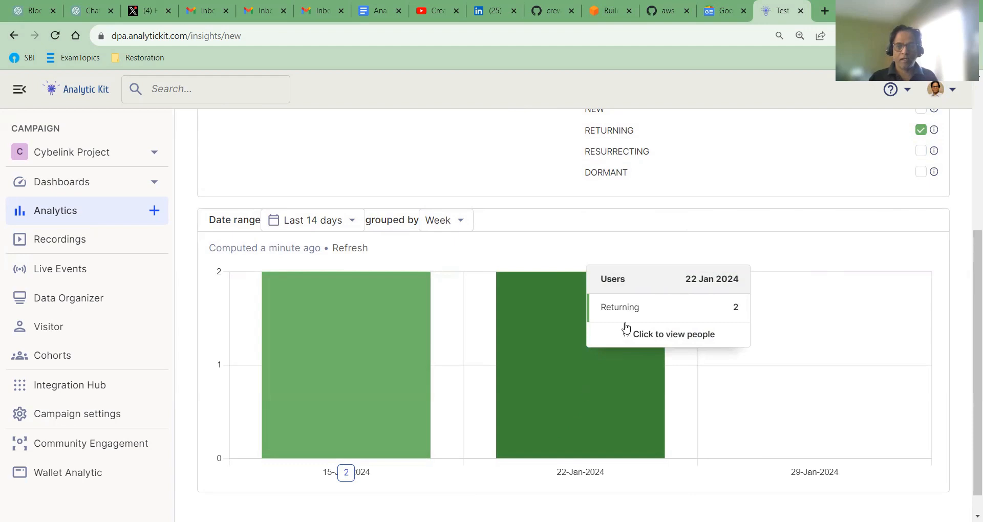
Step: View the Returning visitors list for the 22 Jan 2024 week and read through the first visitor's properties, closing the list when done
left_click(650, 335)
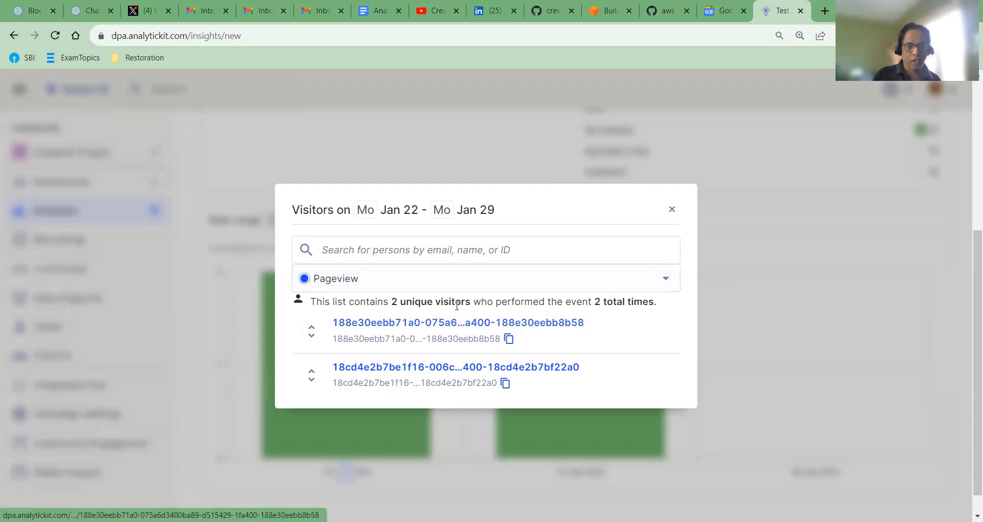
left_click(312, 333)
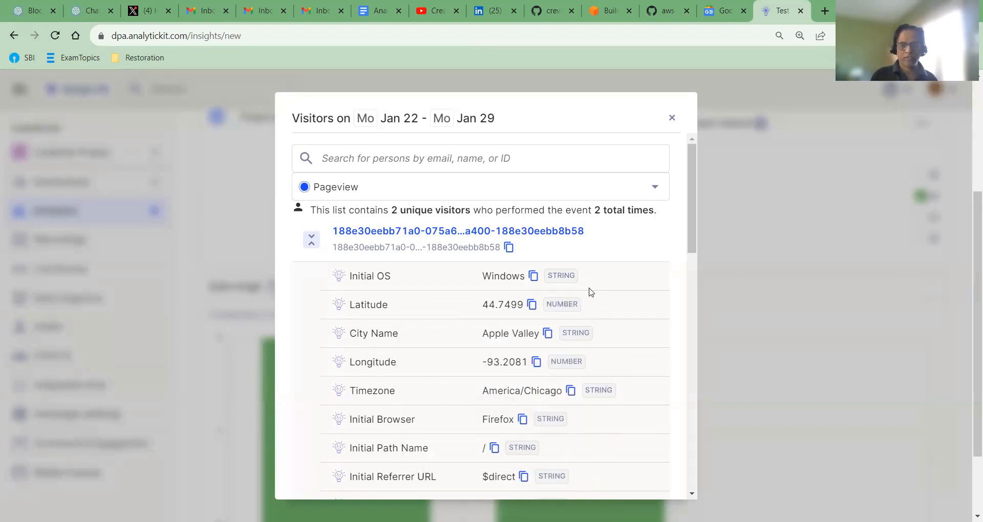
scroll(646, 303, "down", 3)
scroll(647, 303, "down", 7)
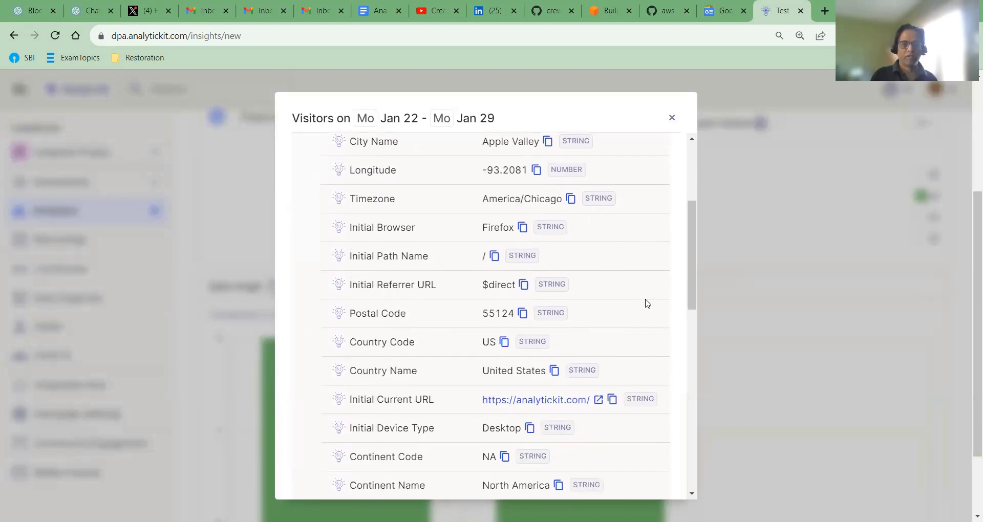
scroll(646, 303, "down", 5)
scroll(647, 303, "down", 4)
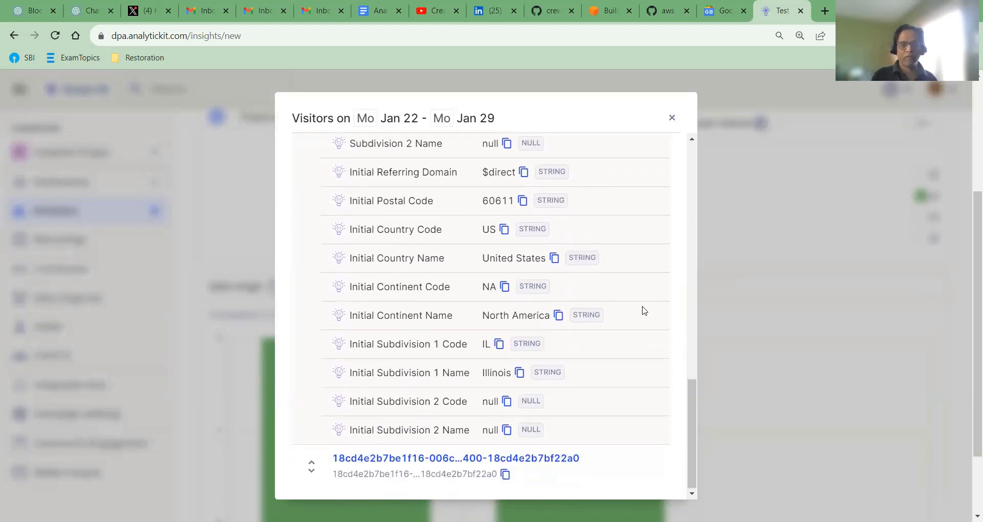
left_click(672, 119)
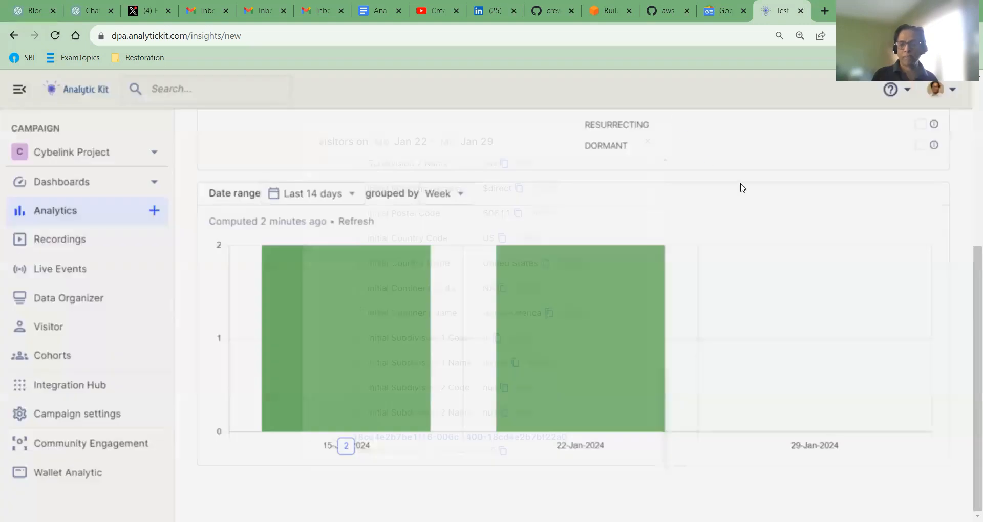
Step: Switch the lifecycle toggle from Returning to Resurrecting, read its explanation, and turn Resurrecting off again
scroll(777, 201, "up", 4)
left_click(920, 295)
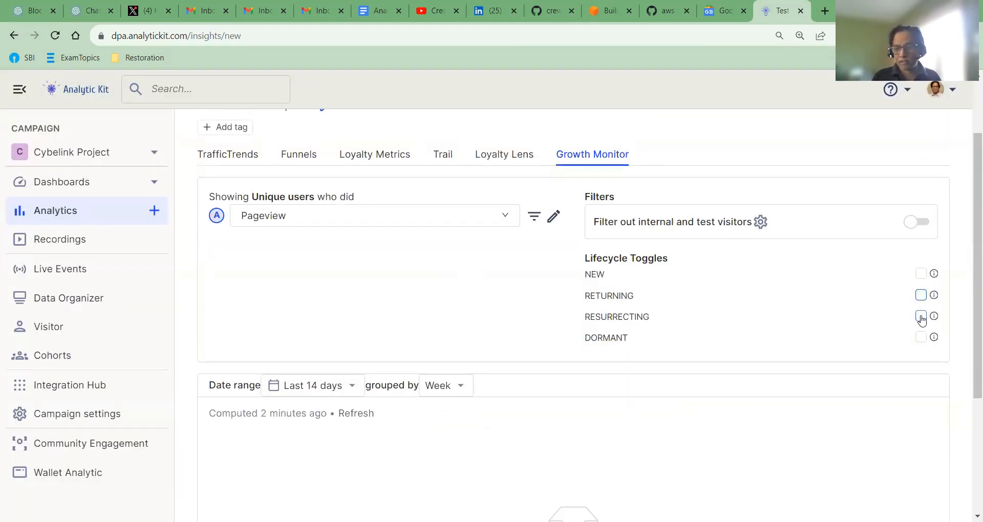
left_click(920, 316)
mouse_move(935, 321)
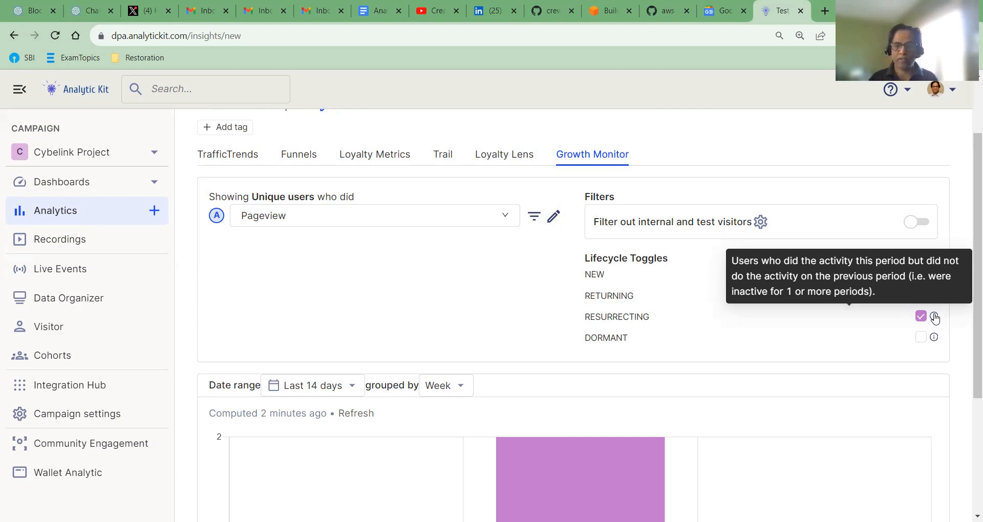
left_click(921, 317)
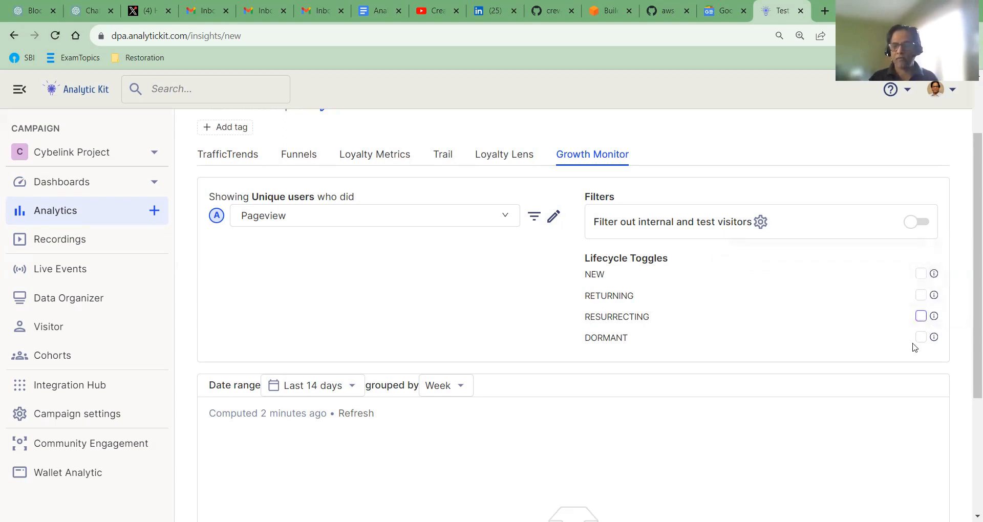
Step: Show only Dormant users, read that toggle's explanation, and look over the date range presets without choosing another one
left_click(921, 338)
mouse_move(935, 340)
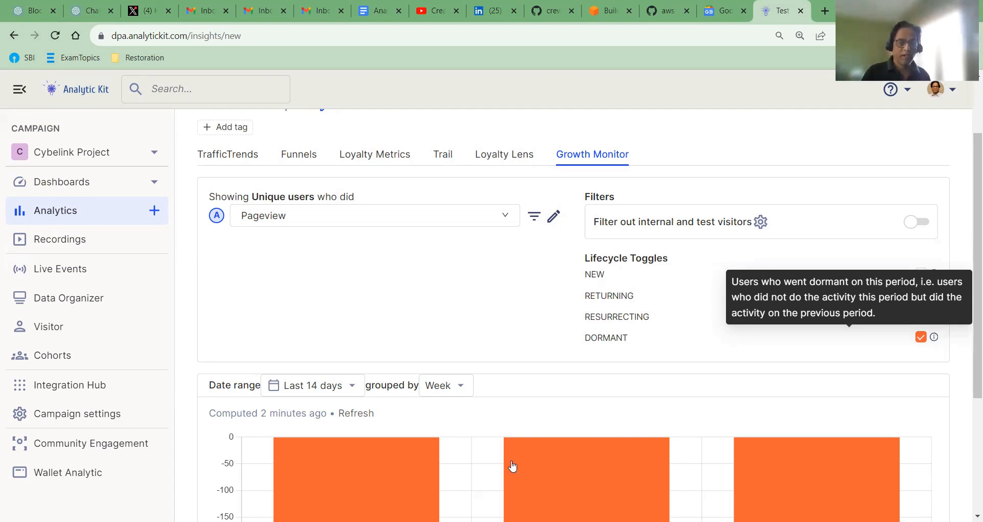
left_click(355, 384)
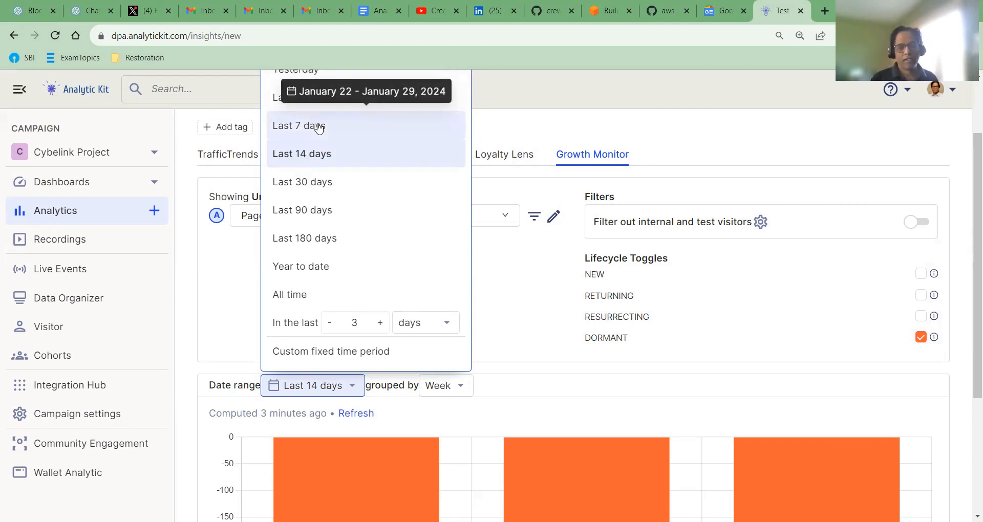
left_click(506, 279)
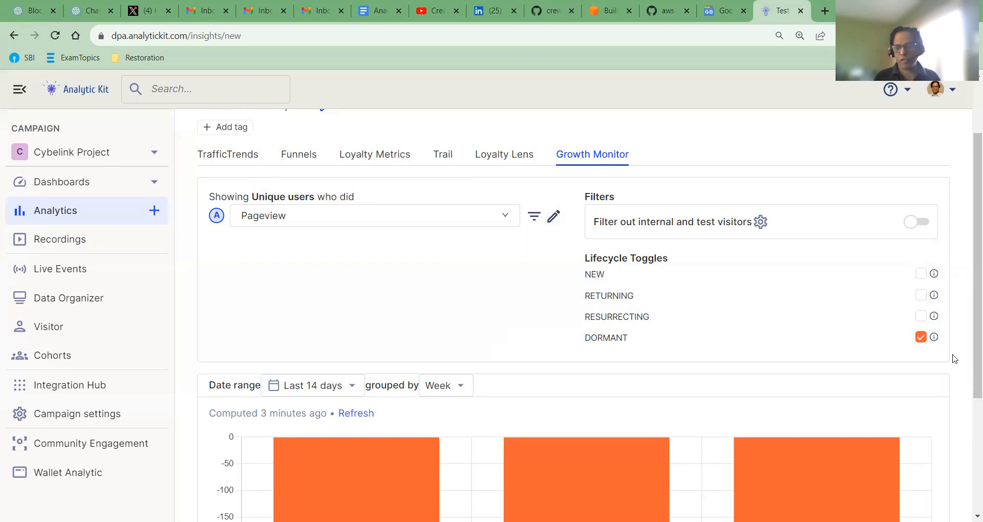
Step: Turn on the New, Returning and Resurrecting toggles alongside Dormant and examine the combined bar for the 15 Jan 2024 week
left_click(921, 274)
left_click(920, 296)
left_click(921, 317)
scroll(770, 280, "down", 4)
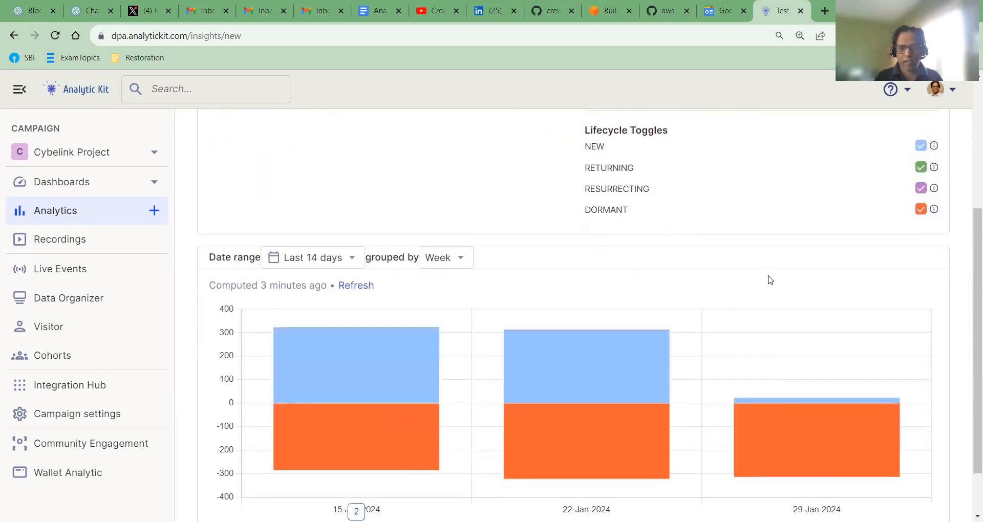
mouse_move(388, 386)
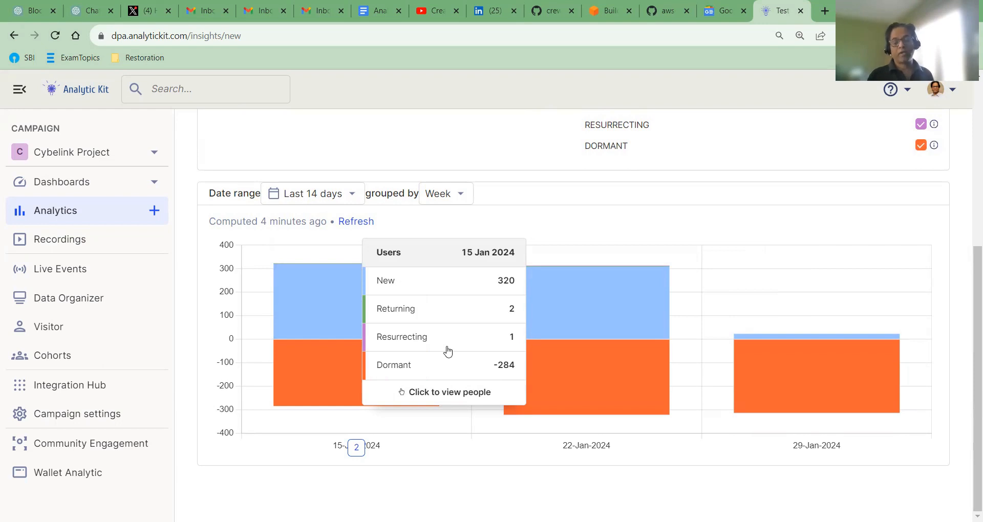
Step: Try to view the visitors behind the 15 Jan 2024 week's bars, closing each visitor list when done
left_click(398, 344)
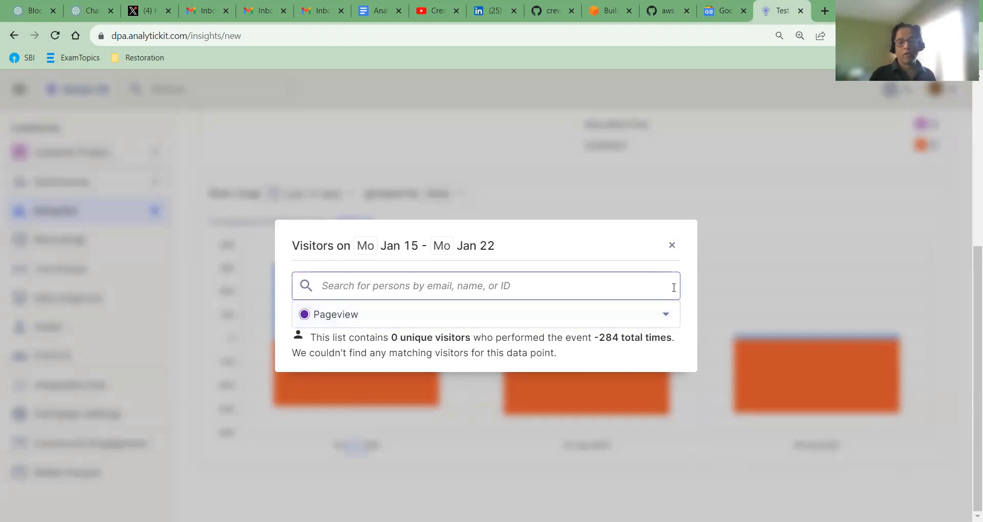
left_click(673, 245)
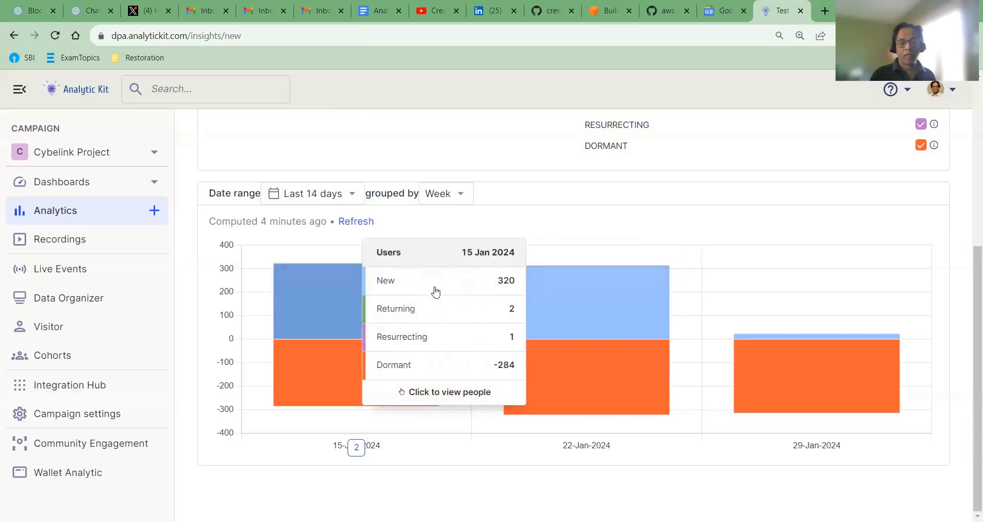
left_click(429, 260)
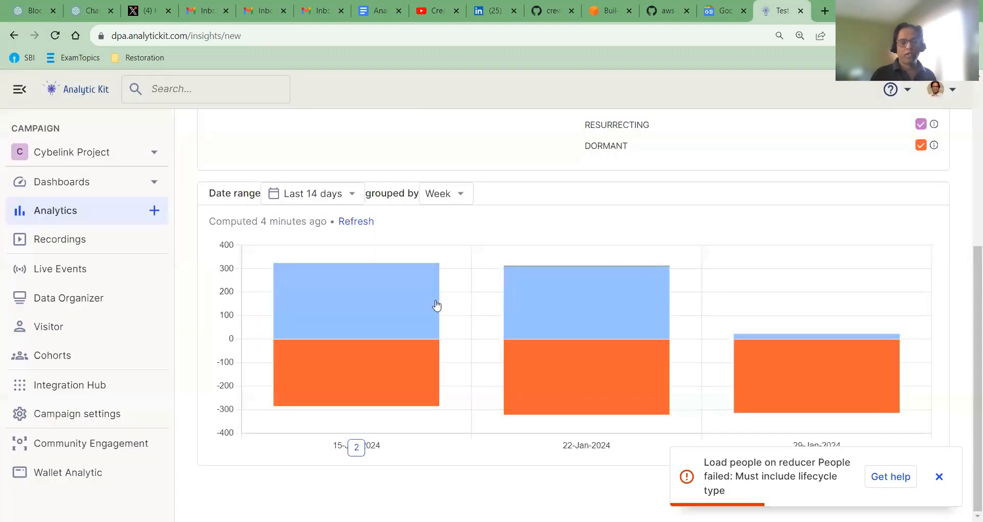
mouse_move(408, 358)
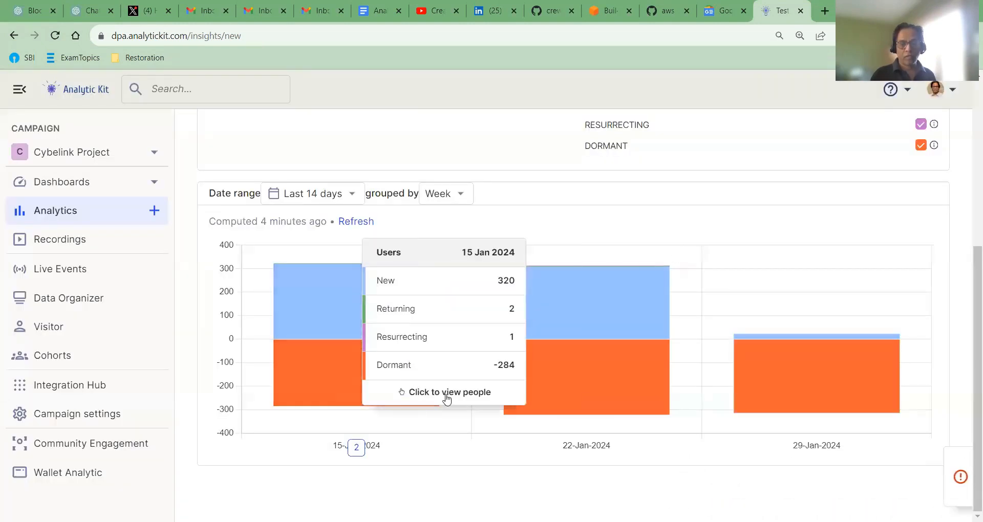
left_click(447, 395)
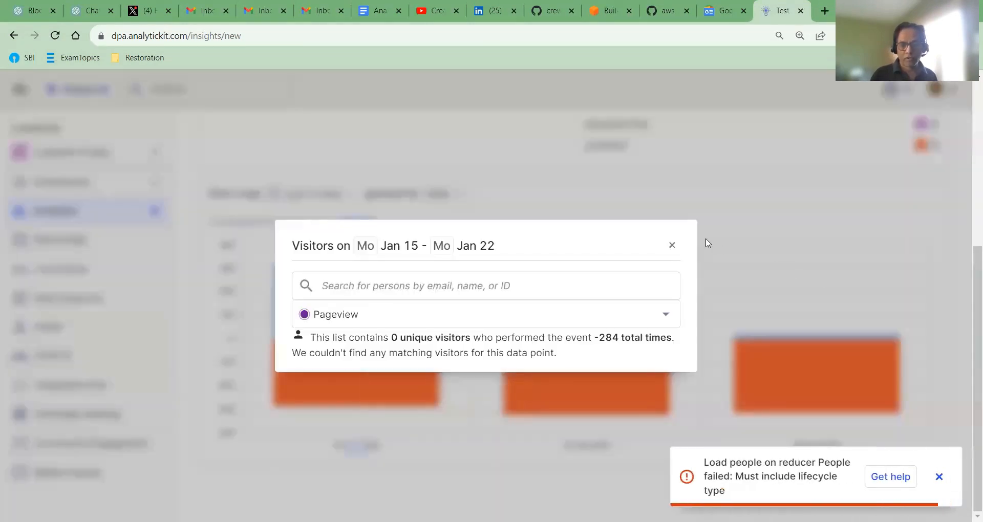
left_click(671, 245)
Step: Review the 29 Jan 2024 week and the analytic's settings, then save the analytic with all four lifecycle toggles on
mouse_move(842, 251)
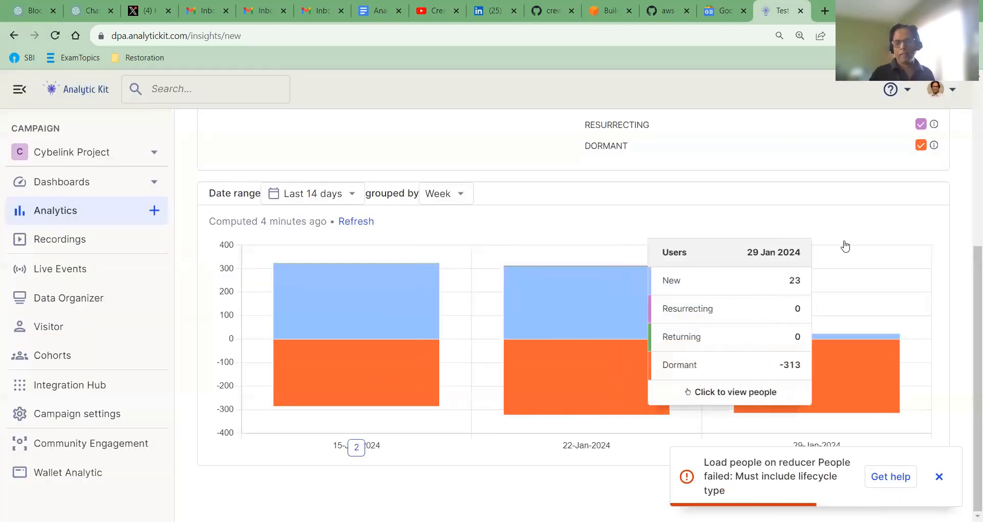
scroll(907, 235, "up", 1)
scroll(906, 235, "up", 3)
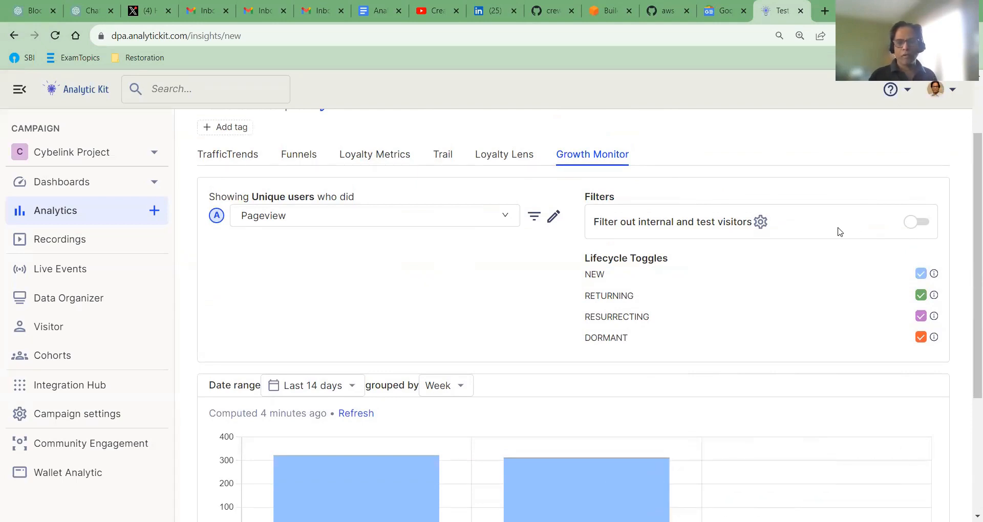
scroll(810, 243, "down", 3)
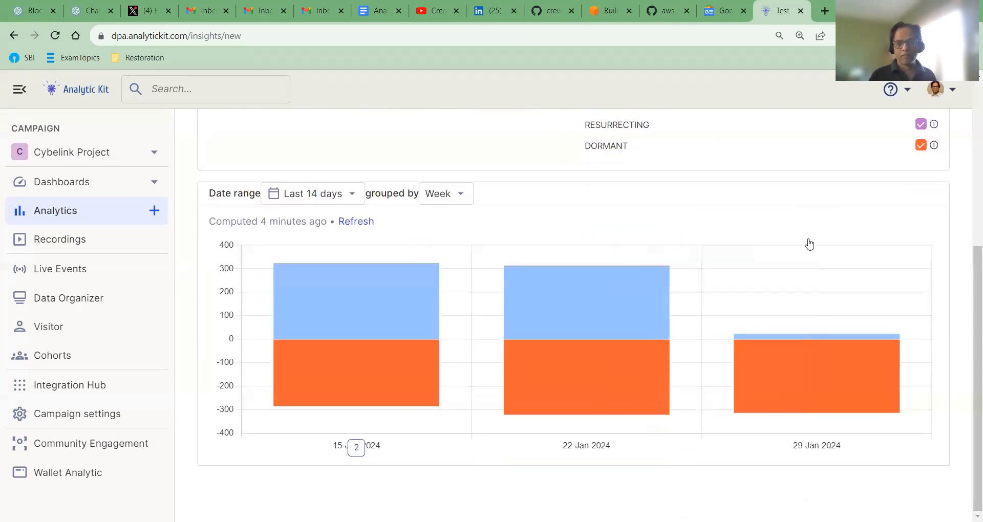
scroll(809, 245, "up", 4)
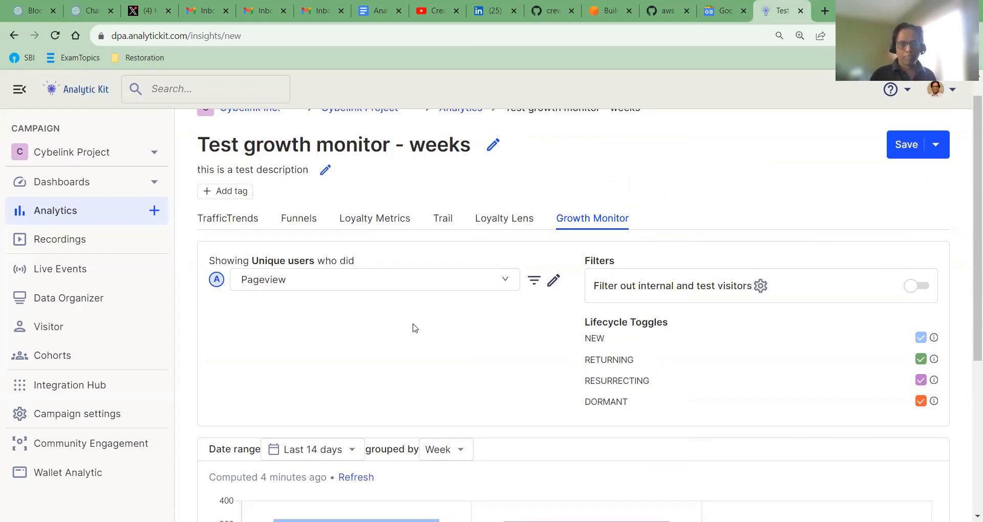
scroll(430, 323, "down", 1)
scroll(563, 297, "up", 2)
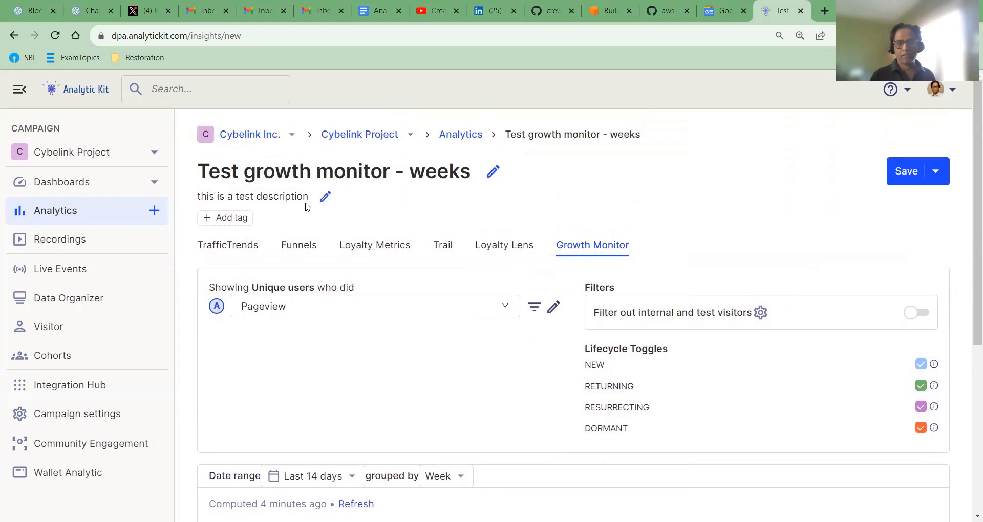
left_click(906, 174)
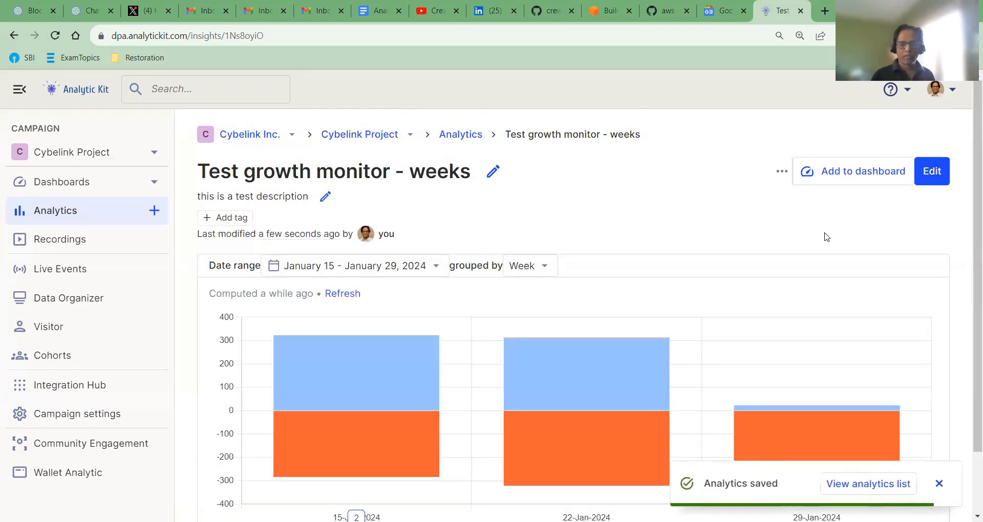
Step: Add the saved growth monitor analytic to Test Dashboard and close the dashboard selection
left_click(846, 174)
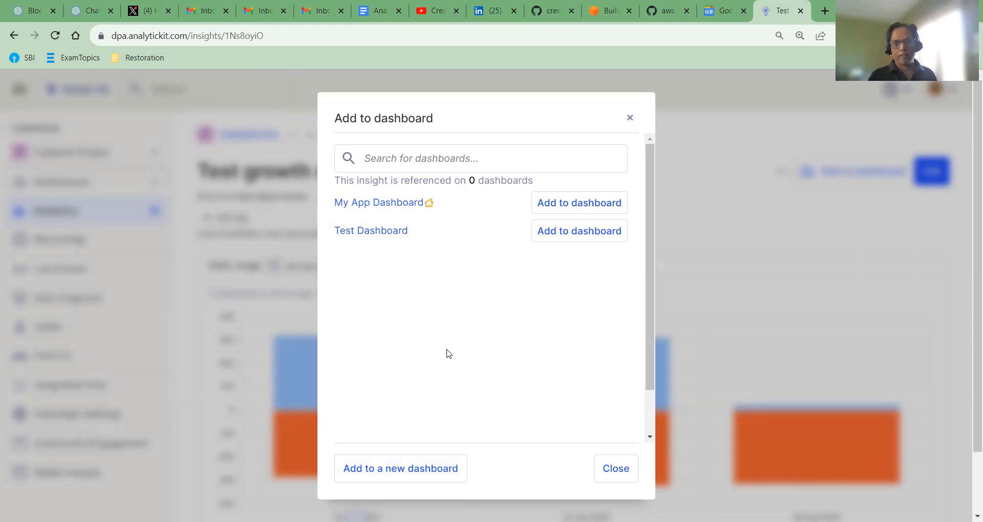
left_click(542, 234)
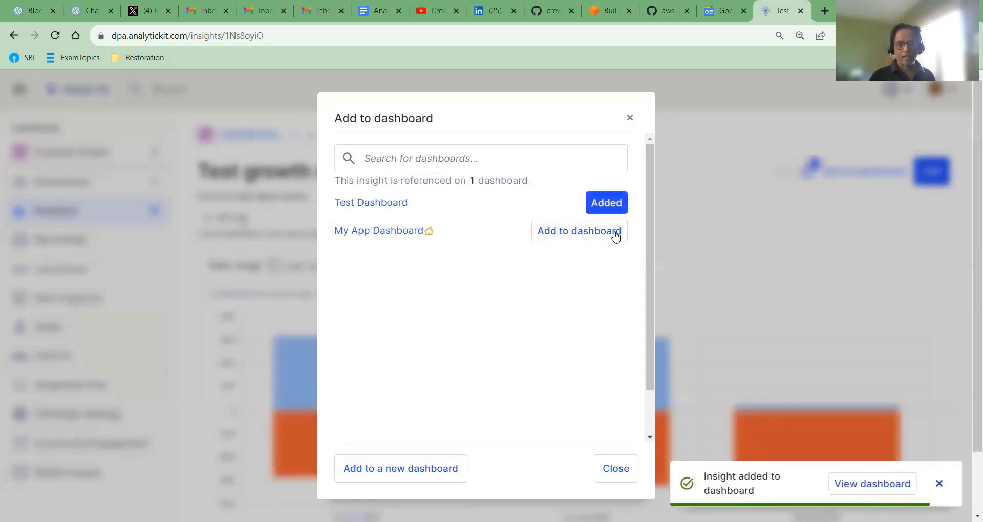
left_click(615, 472)
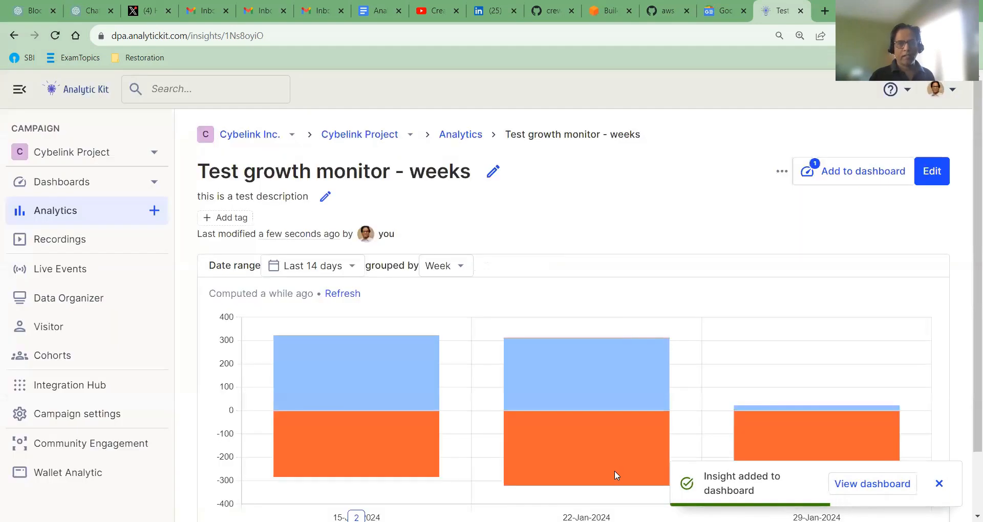
Step: Open Test Dashboard and examine the growth monitor tile, including its bar for the 22 Jan 2024 week
left_click(46, 188)
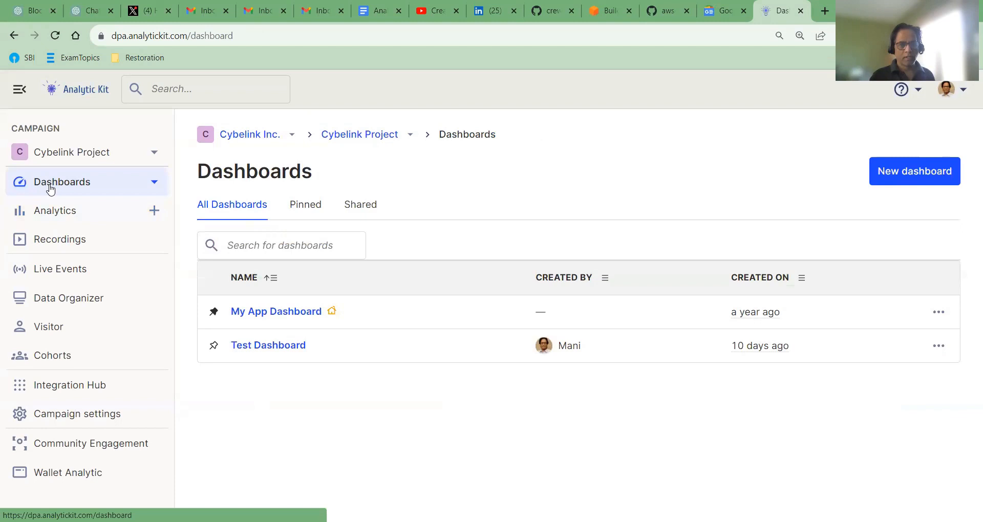
left_click(284, 347)
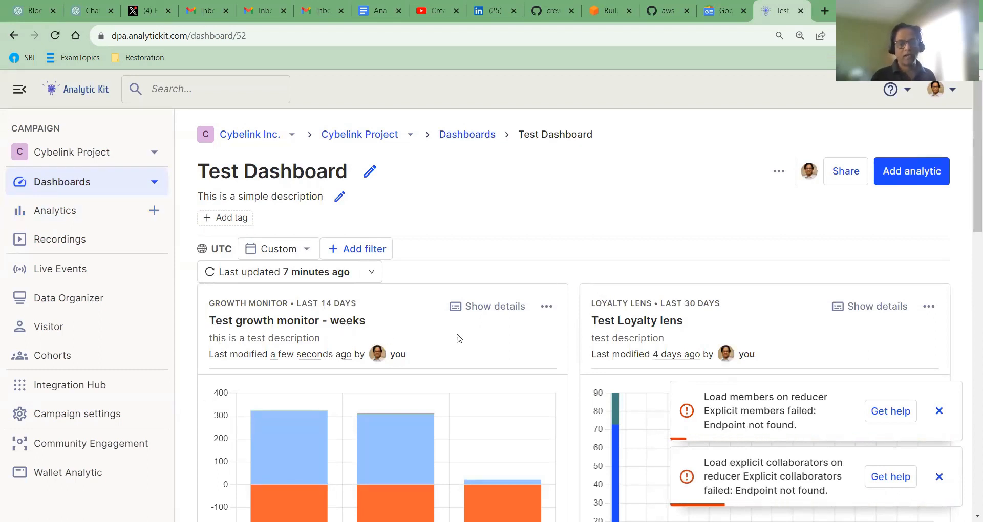
scroll(480, 362, "down", 2)
scroll(480, 362, "down", 2)
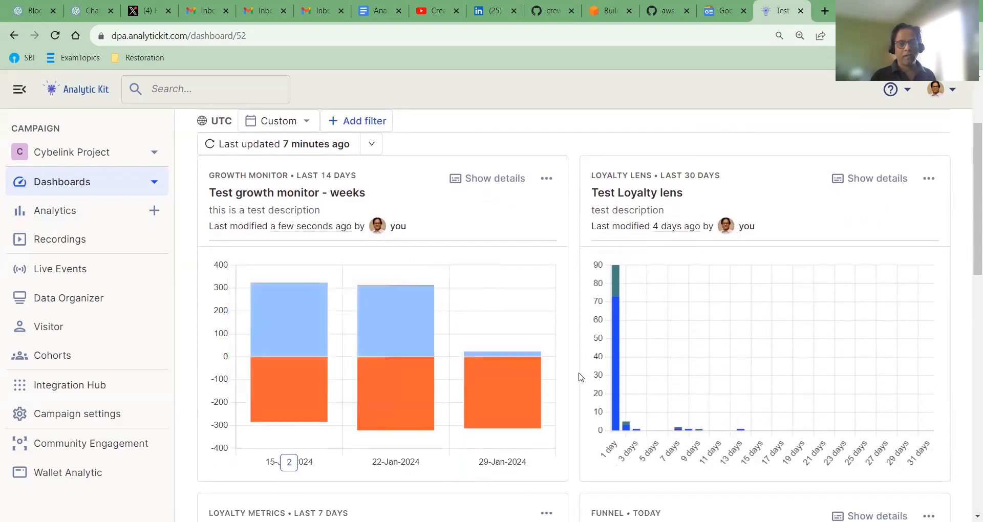
mouse_move(421, 304)
scroll(423, 276, "up", 3)
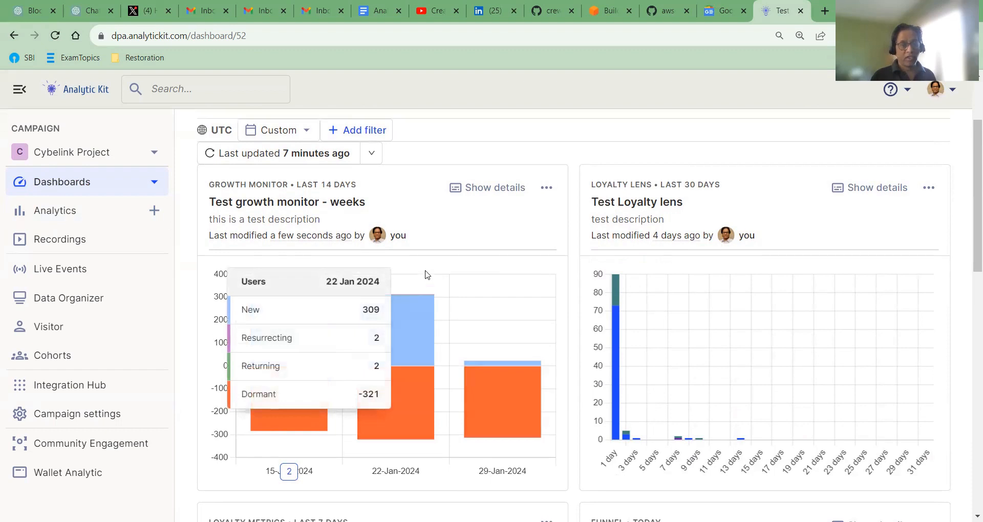
Step: Open "Test growth monitor - weeks" from the dashboard and set its date range to Last 24 hours, grouped by Hour
left_click(305, 323)
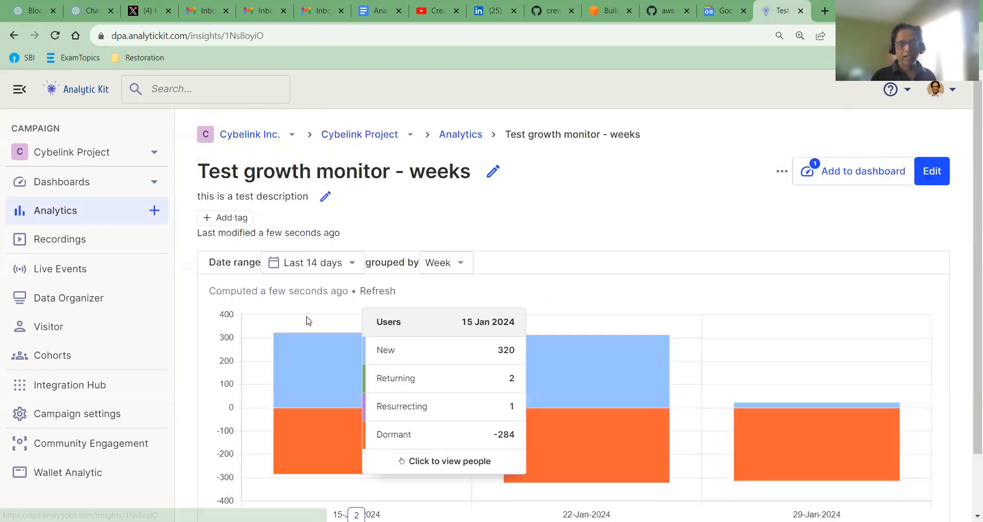
scroll(347, 218, "down", 1)
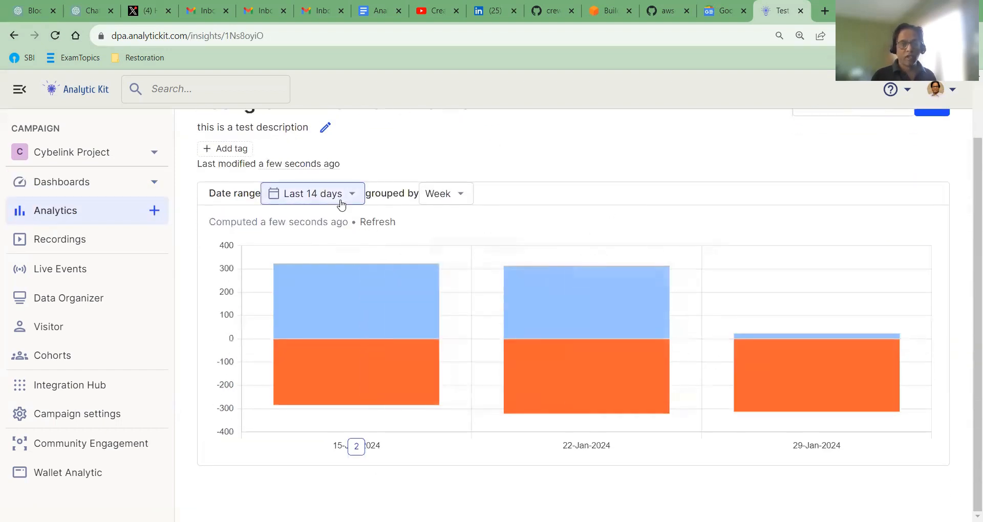
left_click(350, 200)
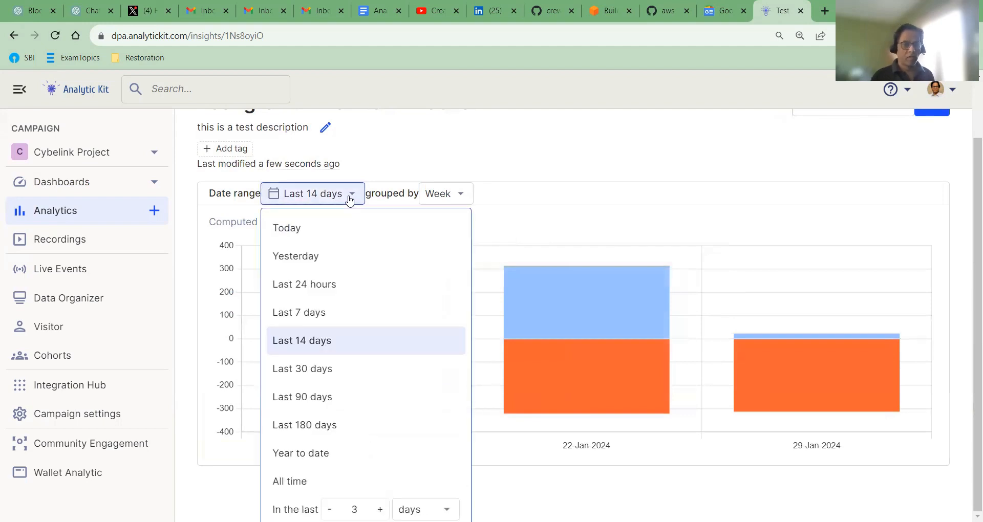
left_click(322, 284)
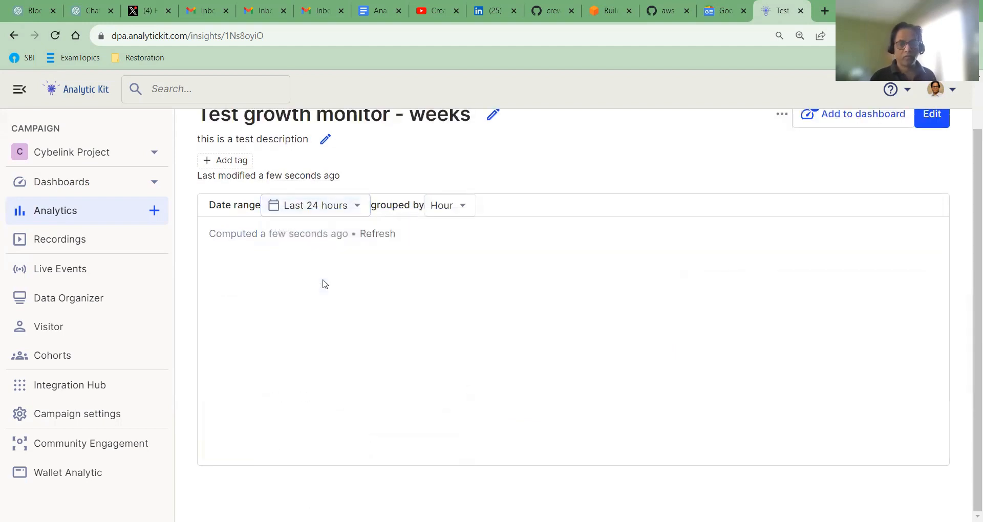
scroll(378, 256, "up", 1)
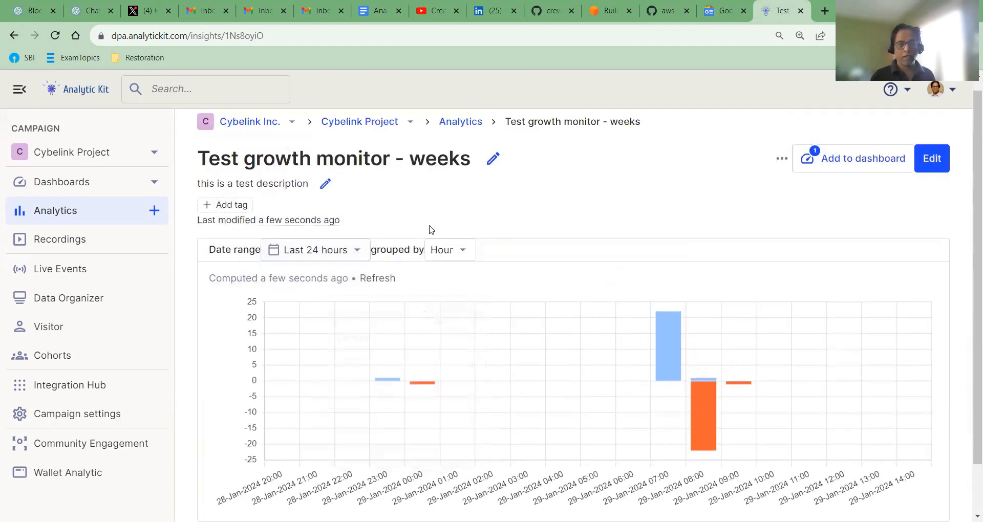
left_click(463, 252)
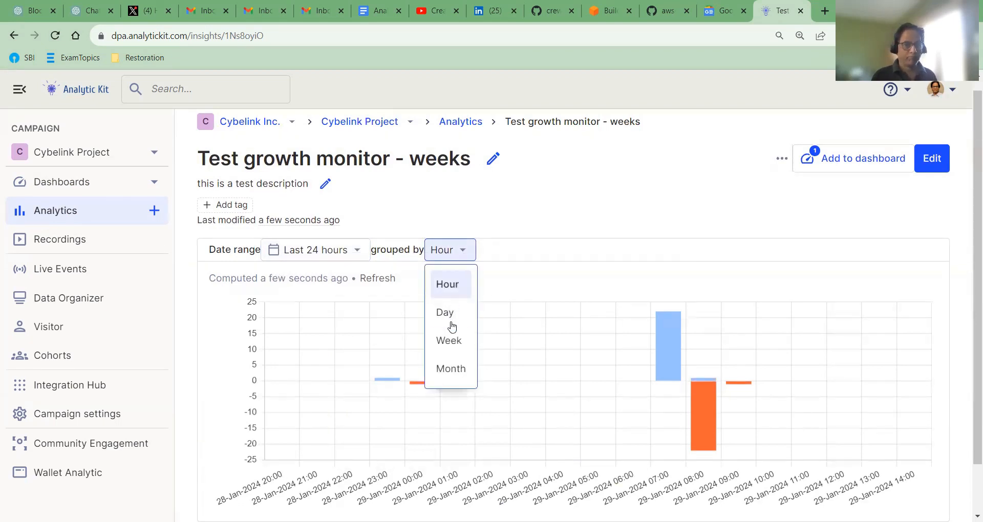
left_click(447, 287)
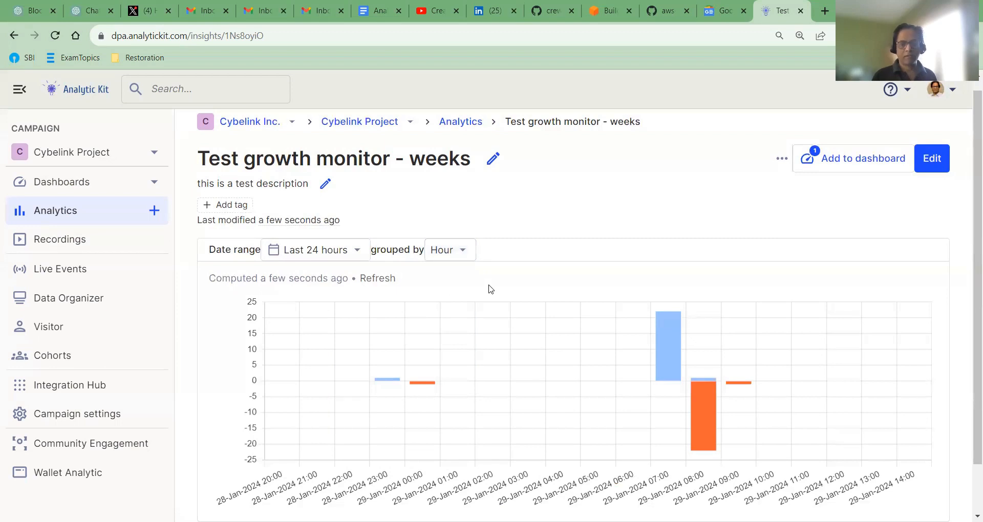
Step: Examine the hourly chart, open the analytic for editing, and save it with the Last 24 hours range
scroll(489, 288, "down", 1)
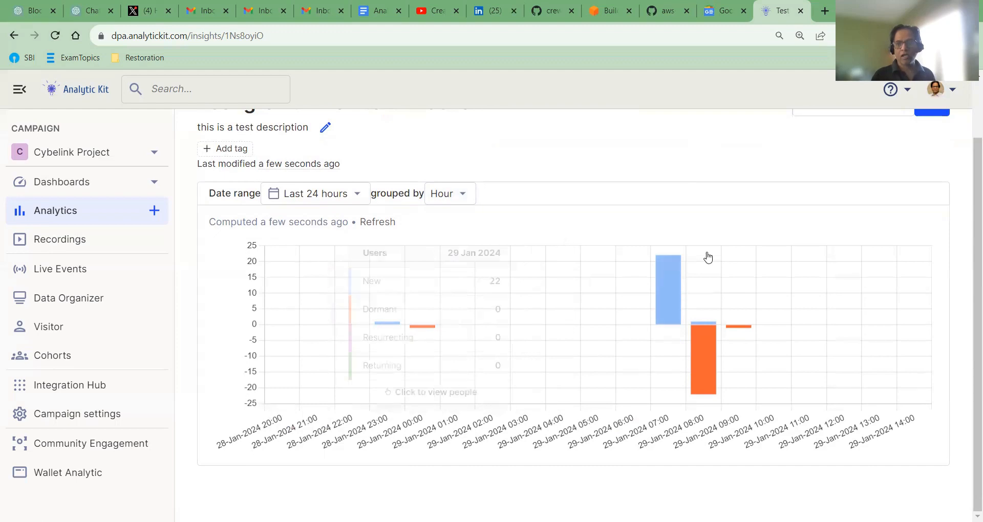
scroll(758, 236, "up", 1)
scroll(785, 288, "down", 1)
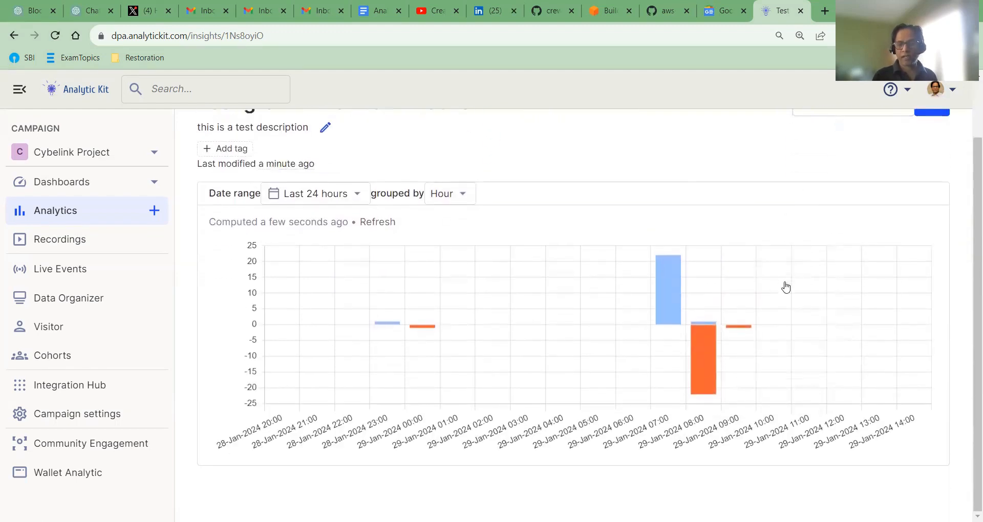
scroll(787, 282, "up", 2)
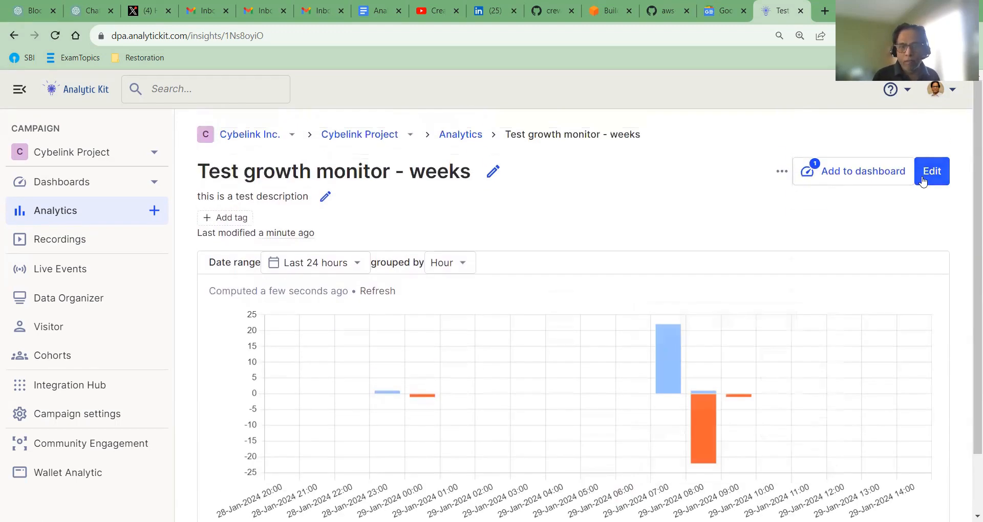
left_click(928, 174)
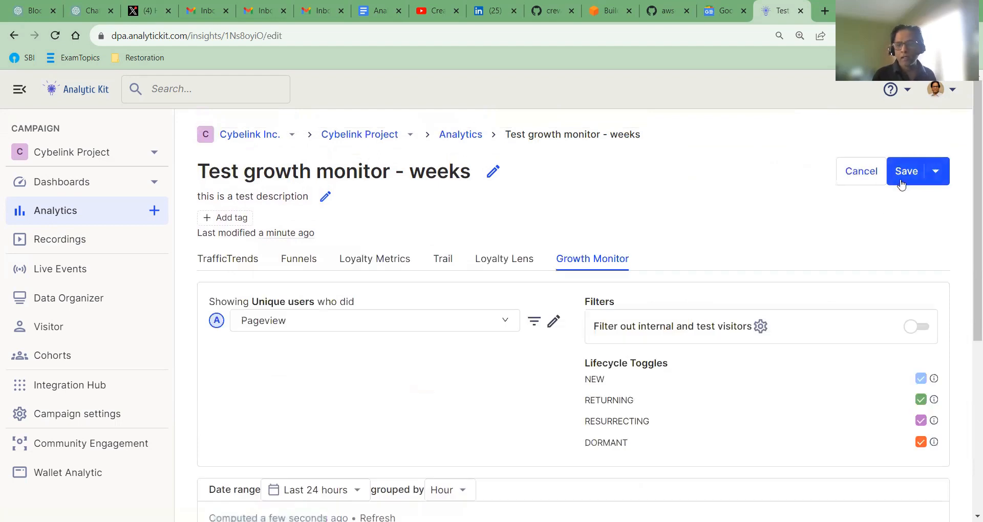
scroll(626, 406, "down", 7)
scroll(666, 358, "up", 6)
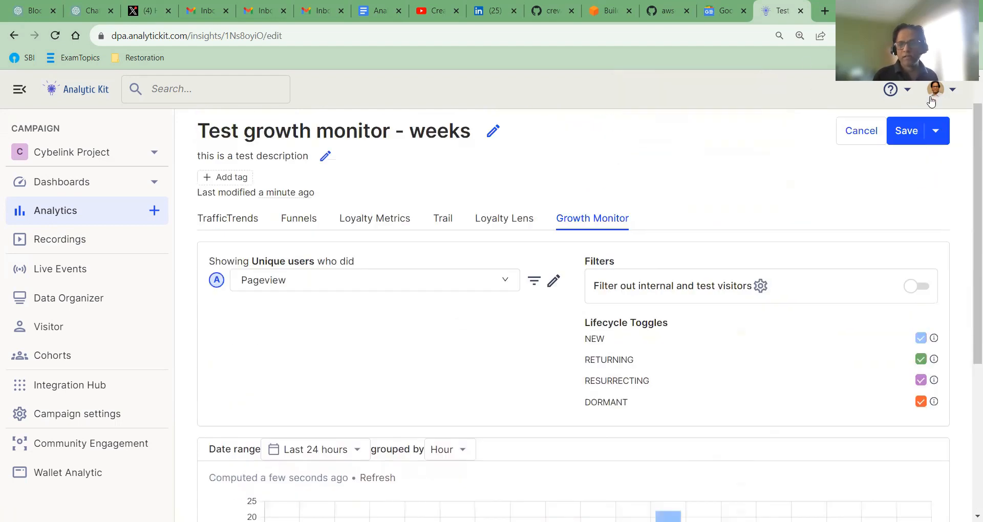
left_click(909, 132)
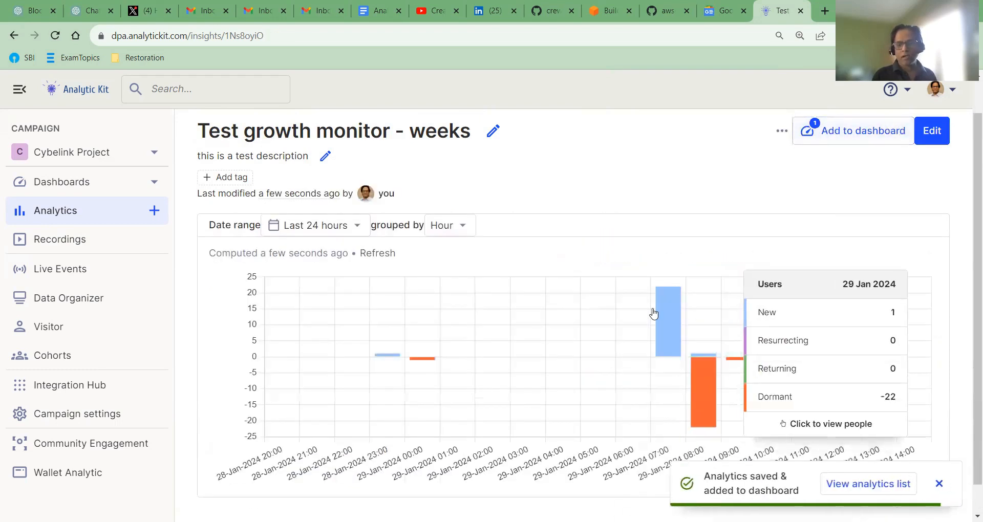
Step: Reopen Test Dashboard and check the date range and bars of the growth monitor tile after the save
left_click(52, 182)
left_click(269, 345)
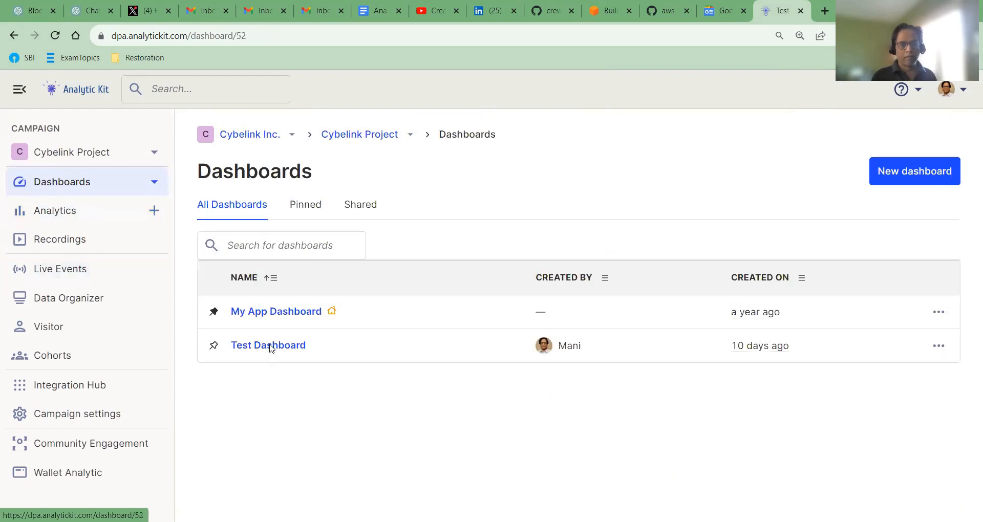
scroll(424, 331, "down", 2)
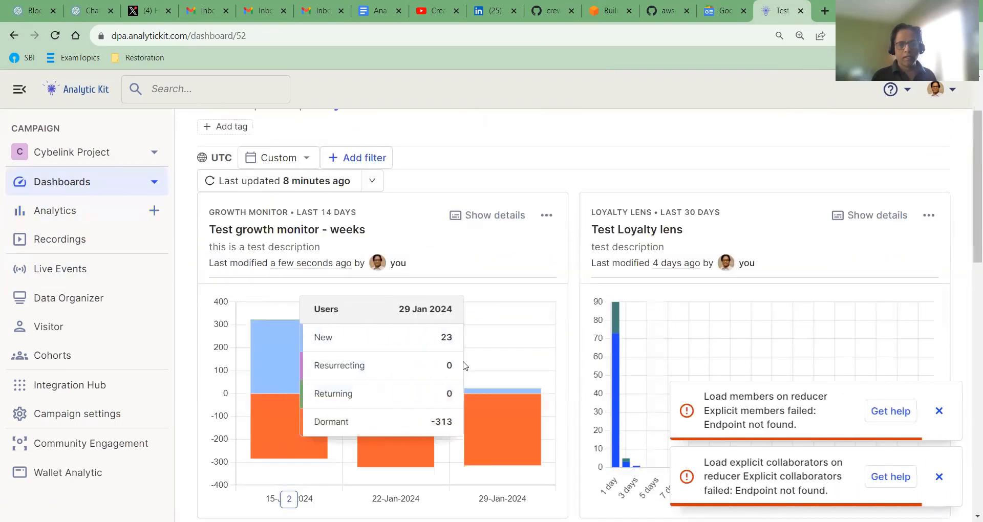
scroll(538, 312, "up", 2)
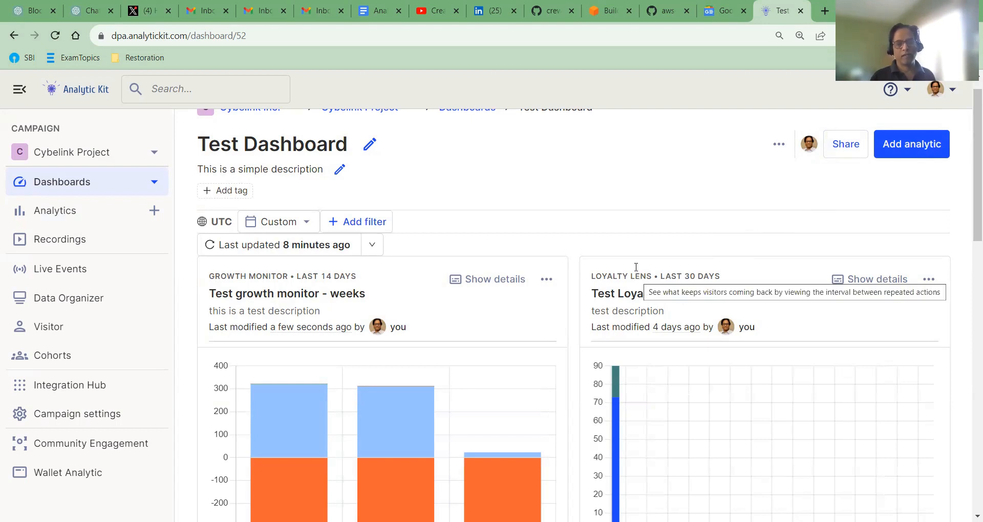
scroll(490, 199, "up", 1)
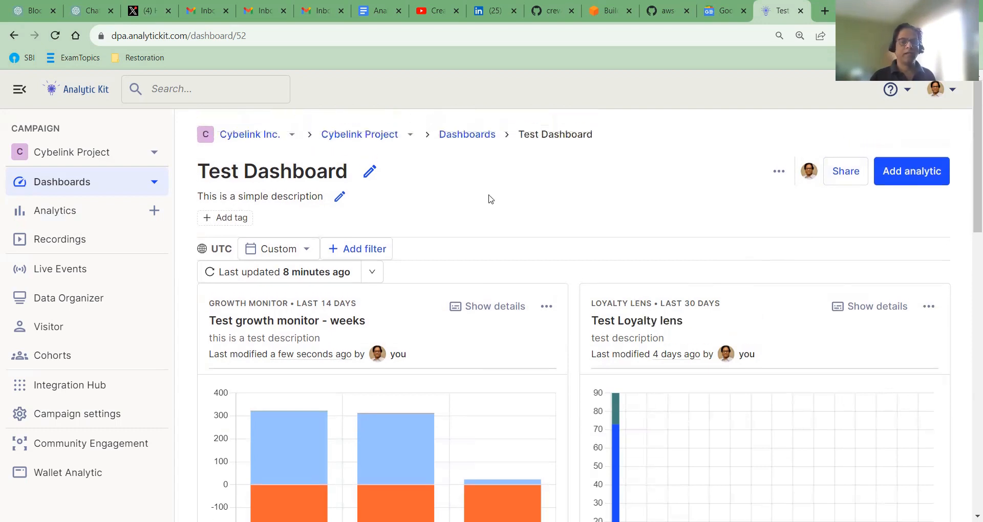